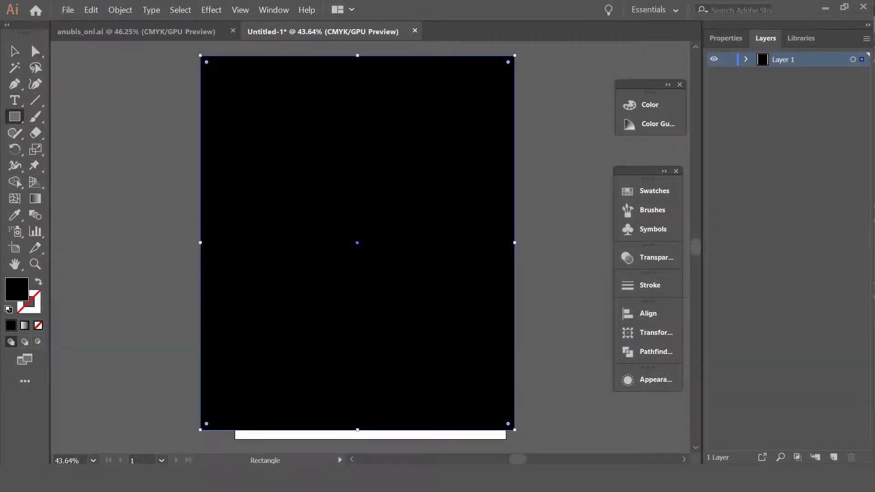
# Choose a fill colour in the Color Picker for the mask's flat fills
pyautogui.doubleClick(16, 289)
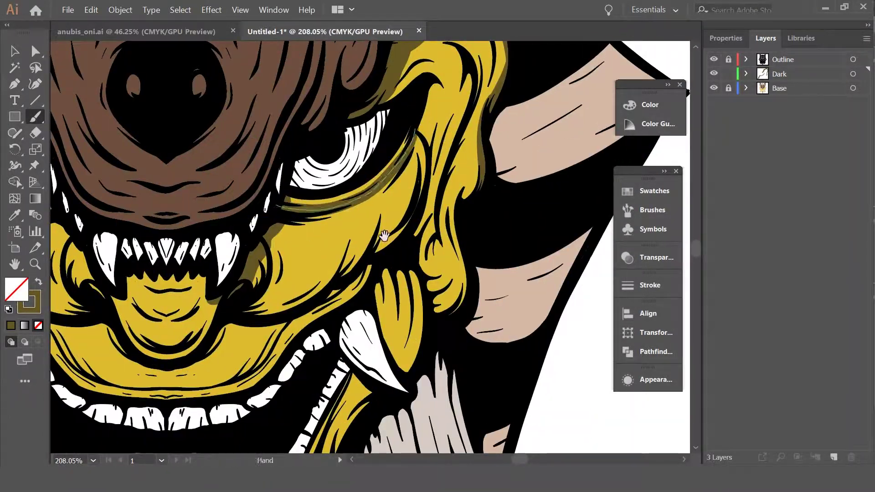
# Paint a dark shading stroke along the yellow jaw, then review the whole artboard
pyautogui.moveTo(384, 235); pyautogui.dragTo(485, 108)
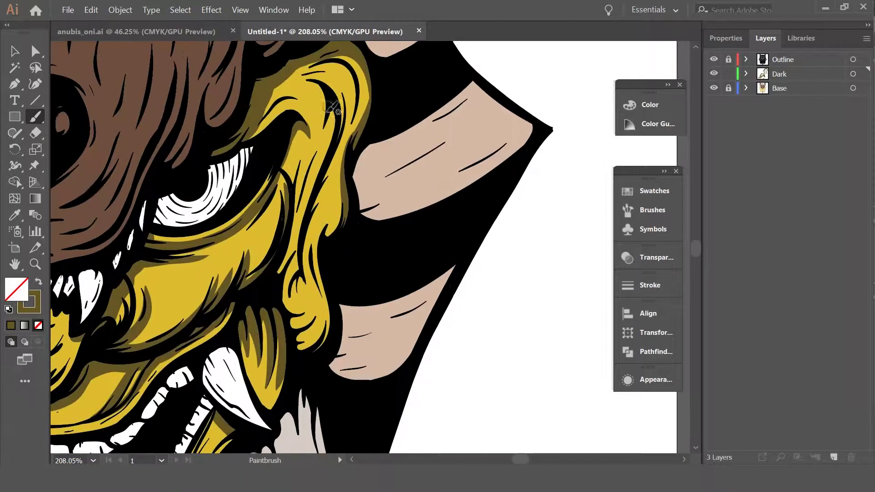
pyautogui.moveTo(333, 108); pyautogui.dragTo(298, 155)
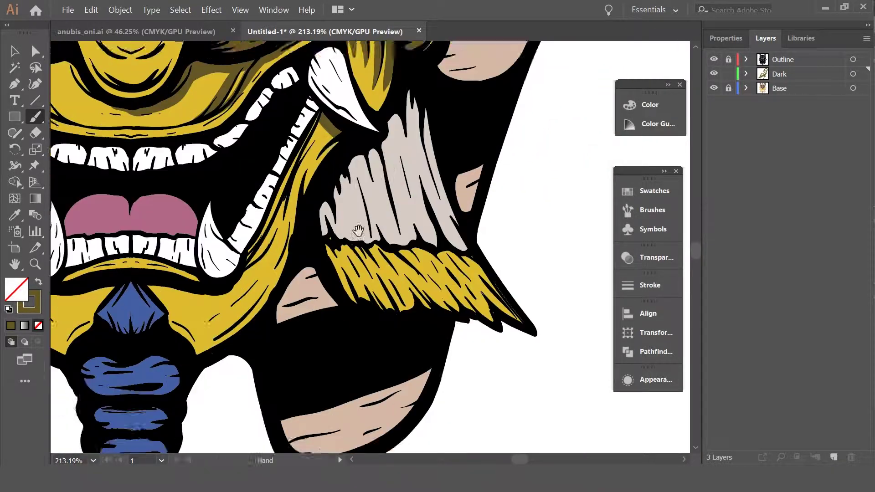
pyautogui.moveTo(358, 231); pyautogui.dragTo(366, 164)
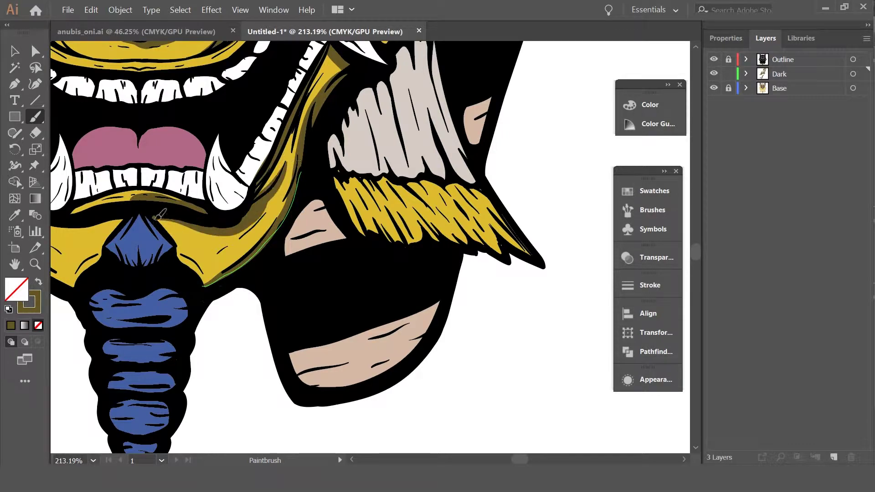
pyautogui.hotkey('ctrl', '0')
pyautogui.scroll(5, 302, 194)
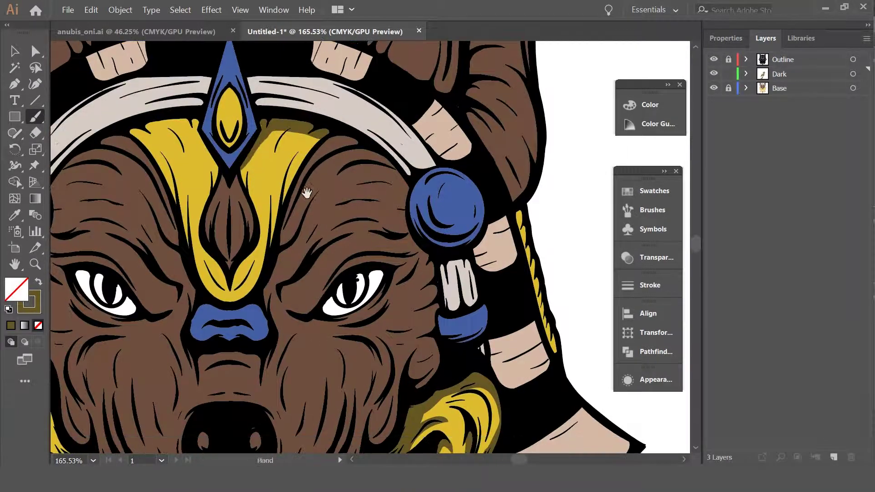
pyautogui.scroll(-3, 274, 215)
pyautogui.scroll(2, 288, 124)
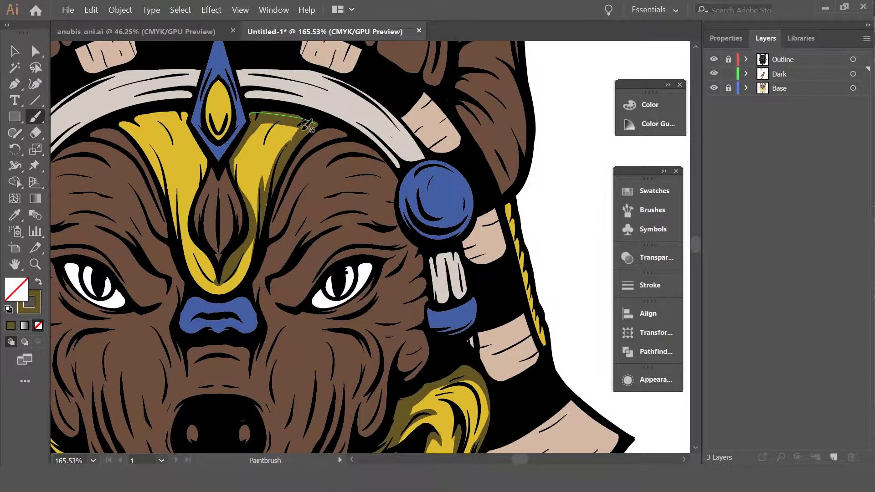
pyautogui.scroll(4, 230, 109)
pyautogui.hscroll(3, 230, 109)
pyautogui.scroll(-6, 269, 159)
pyautogui.hscroll(4, 270, 160)
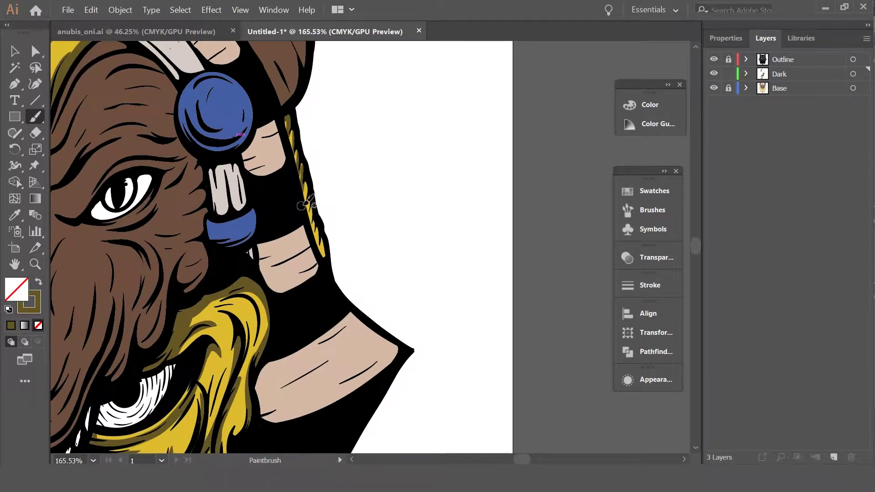
pyautogui.scroll(-3, 251, 174)
pyautogui.scroll(-4, 230, 189)
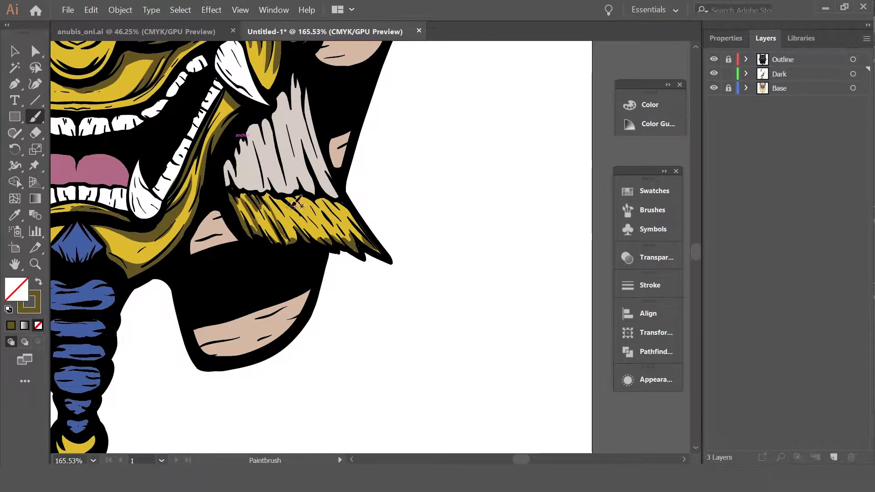
pyautogui.hotkey('ctrl', '0')
pyautogui.scroll(5, 273, 170)
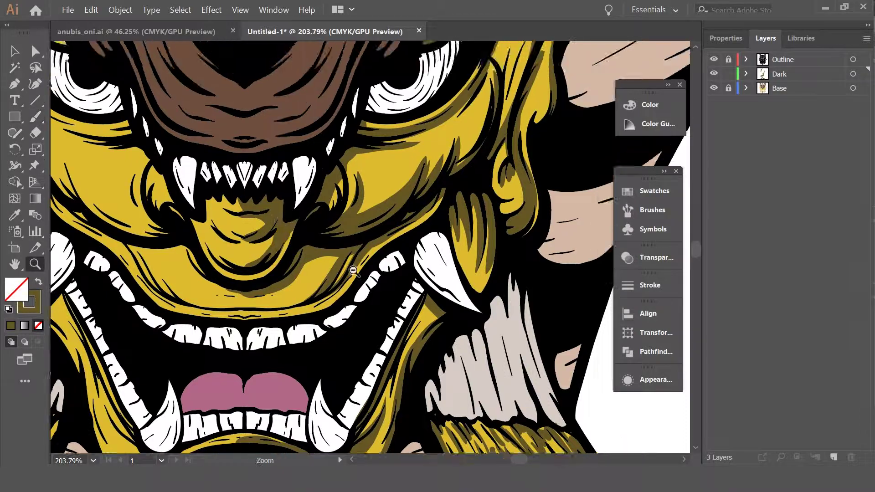
pyautogui.scroll(5, 282, 203)
# Pick a dark blue shading colour in the Color Picker
pyautogui.doubleClick(30, 301)
pyautogui.click(352, 54)
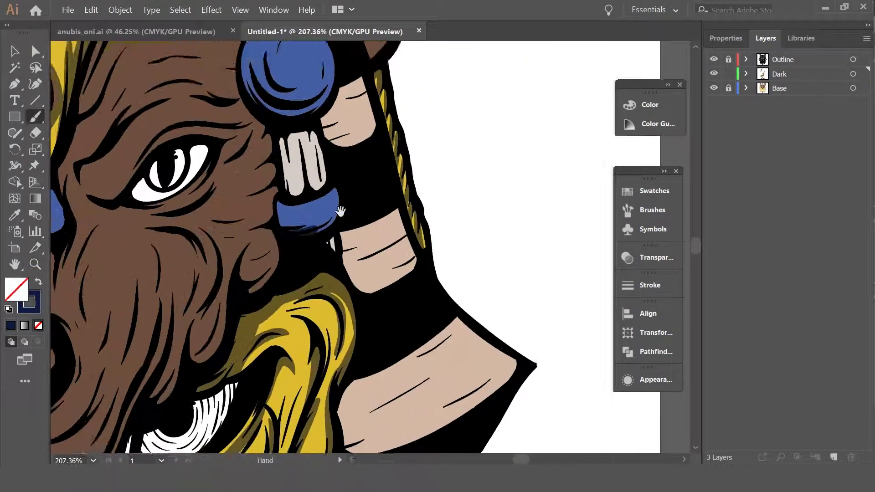
pyautogui.scroll(-3, 340, 211)
pyautogui.hscroll(-2, 340, 211)
pyautogui.hscroll(-3, 328, 203)
pyautogui.hscroll(-2, 315, 195)
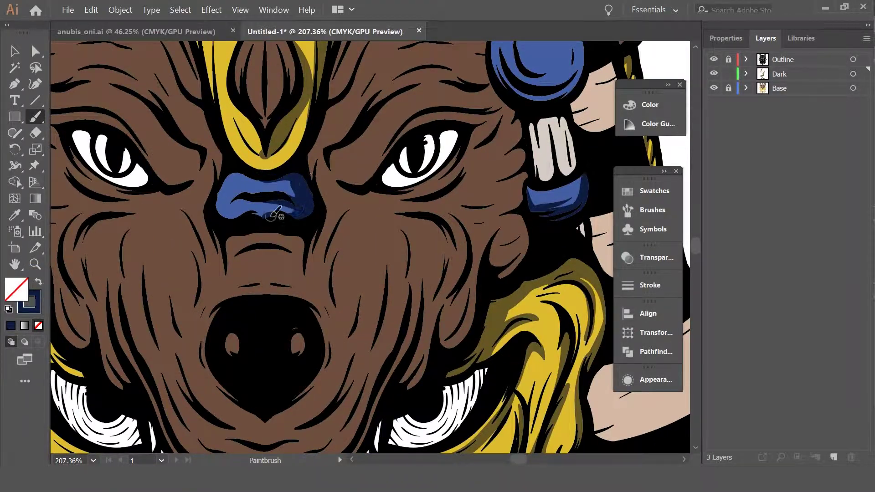
pyautogui.scroll(6, 275, 214)
pyautogui.scroll(-12, 243, 191)
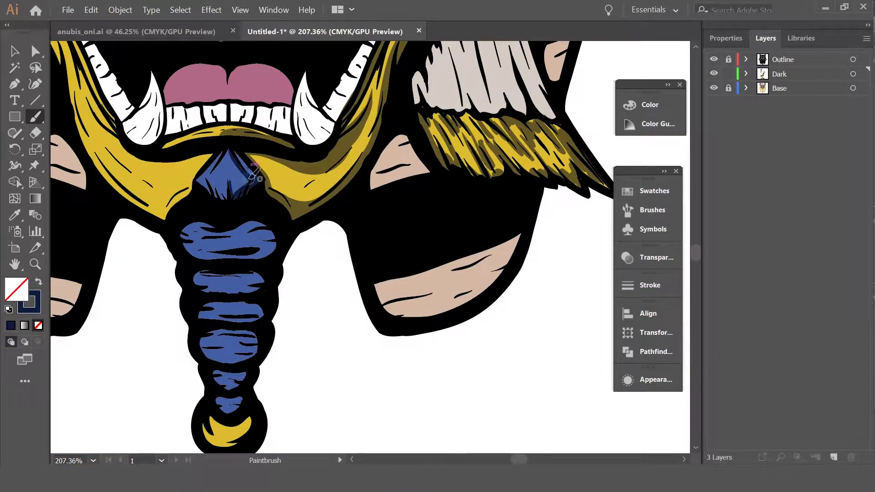
pyautogui.scroll(-3, 246, 227)
pyautogui.scroll(5, 280, 185)
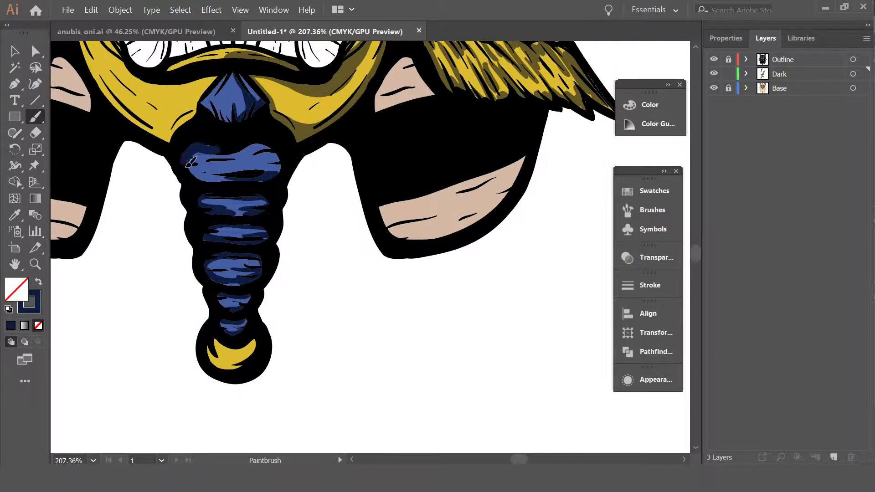
pyautogui.scroll(5, 322, 307)
pyautogui.scroll(-2, 274, 250)
pyautogui.scroll(2, 227, 222)
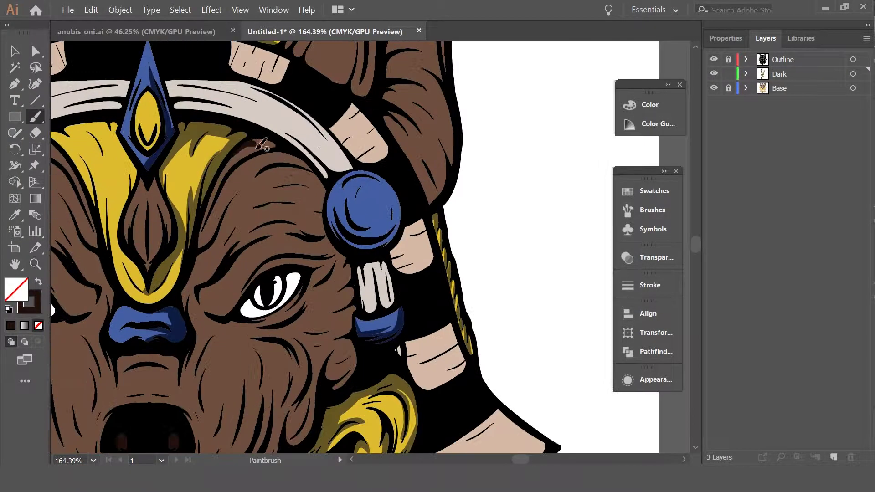
pyautogui.scroll(-3, 242, 191)
pyautogui.scroll(2, 248, 173)
# Swap fill and stroke so dark blue becomes the brush stroke colour, recentring on the eye
pyautogui.hotkey('shift', 'x')
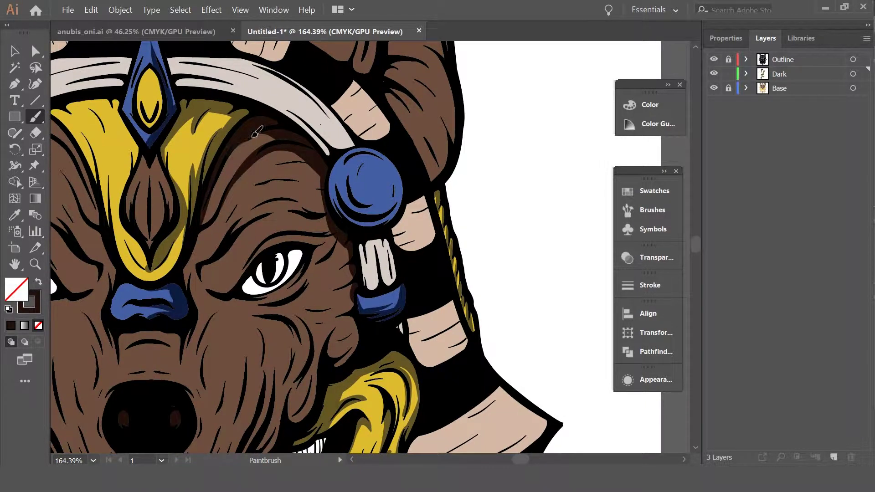
pyautogui.scroll(-2, 274, 137)
pyautogui.scroll(-1, 296, 141)
pyautogui.scroll(-3, 338, 147)
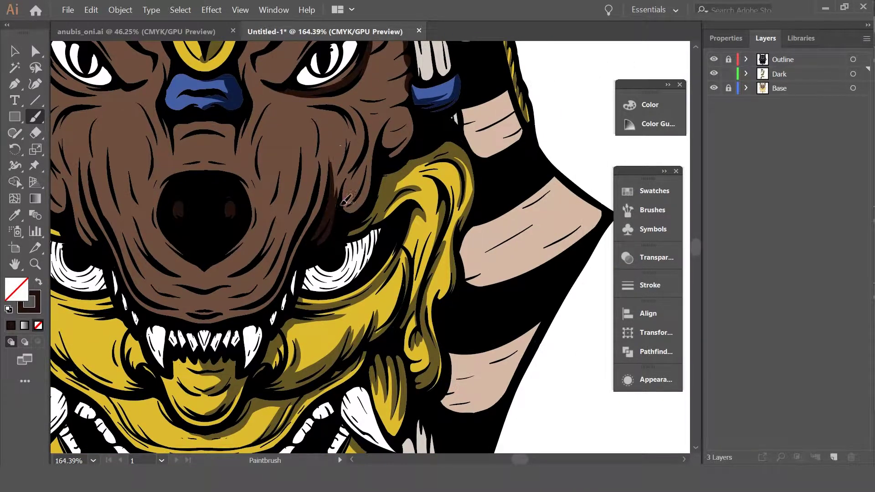
pyautogui.scroll(3, 356, 159)
pyautogui.moveTo(307, 159); pyautogui.dragTo(344, 194)
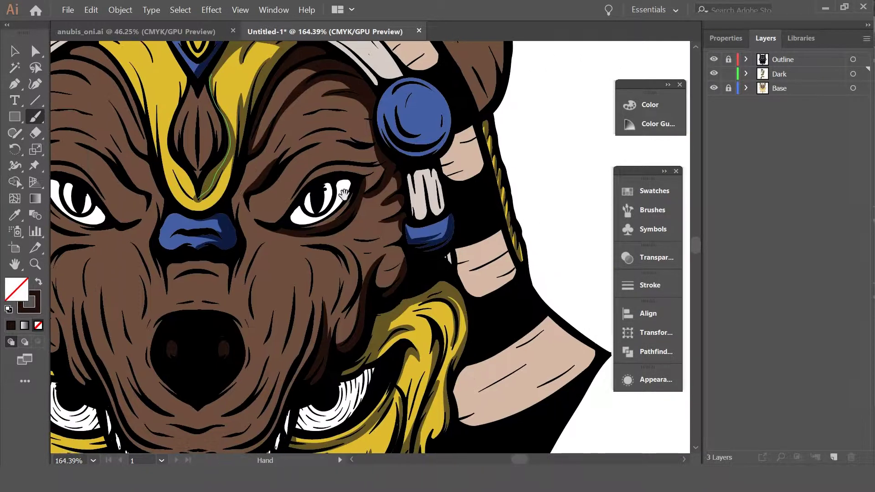
pyautogui.scroll(-2, 340, 136)
pyautogui.scroll(-1, 342, 201)
pyautogui.scroll(-2, 328, 227)
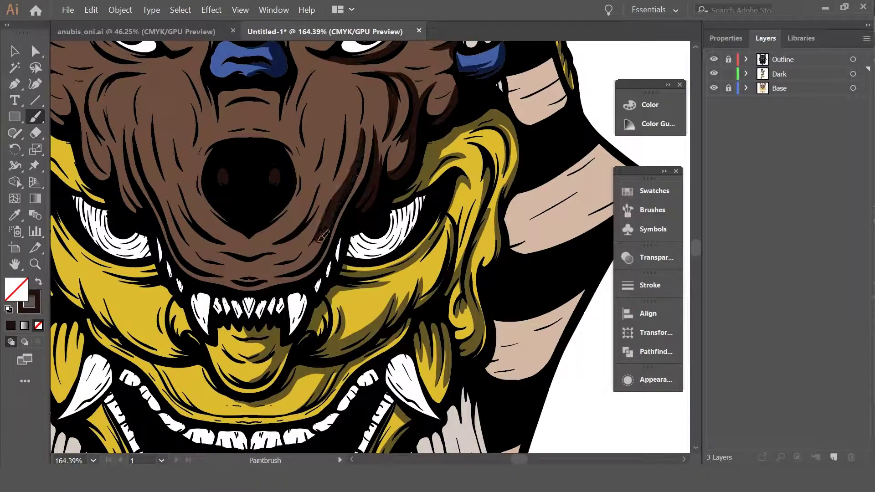
pyautogui.scroll(1, 322, 196)
pyautogui.scroll(1, 303, 192)
pyautogui.scroll(1, 273, 183)
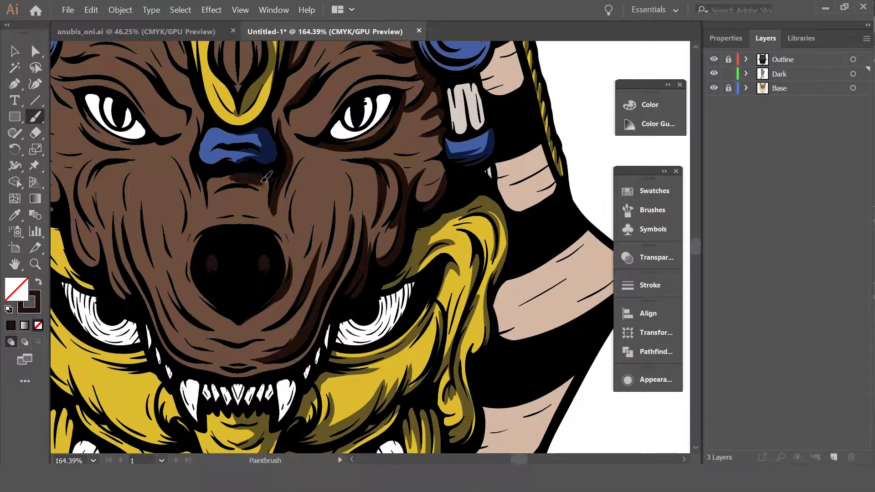
pyautogui.hscroll(3, 297, 184)
pyautogui.scroll(2, 465, 309)
pyautogui.scroll(2, 383, 250)
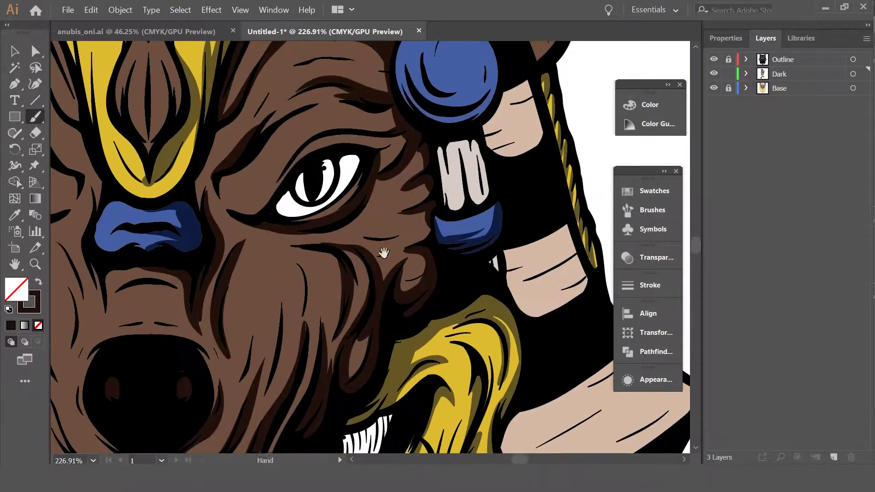
pyautogui.scroll(1, 315, 125)
pyautogui.scroll(-5, 315, 126)
pyautogui.scroll(-2, 348, 264)
pyautogui.scroll(10, 303, 289)
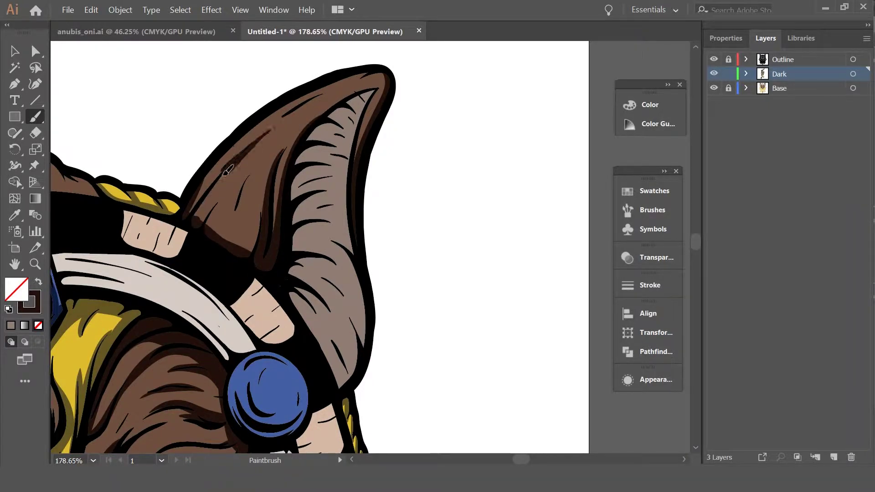
# Choose a brown shading colour and make it the stroke colour
pyautogui.scroll(-2, 387, 145)
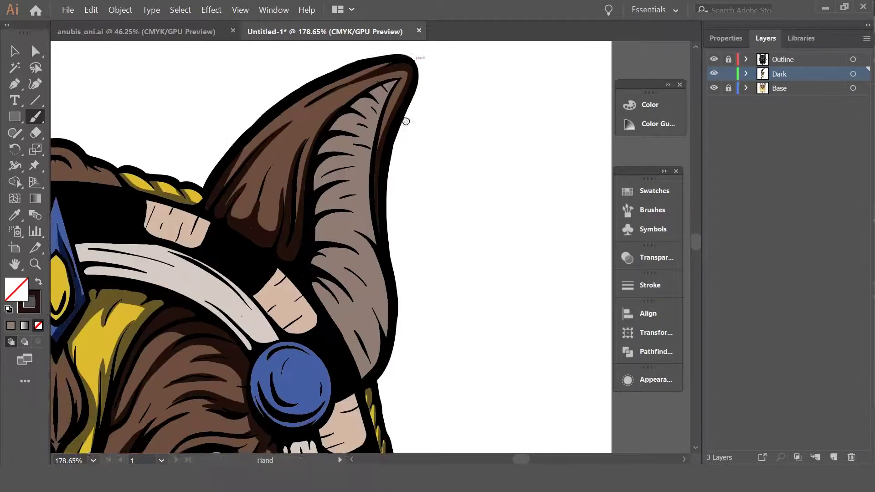
pyautogui.hscroll(-5, 319, 150)
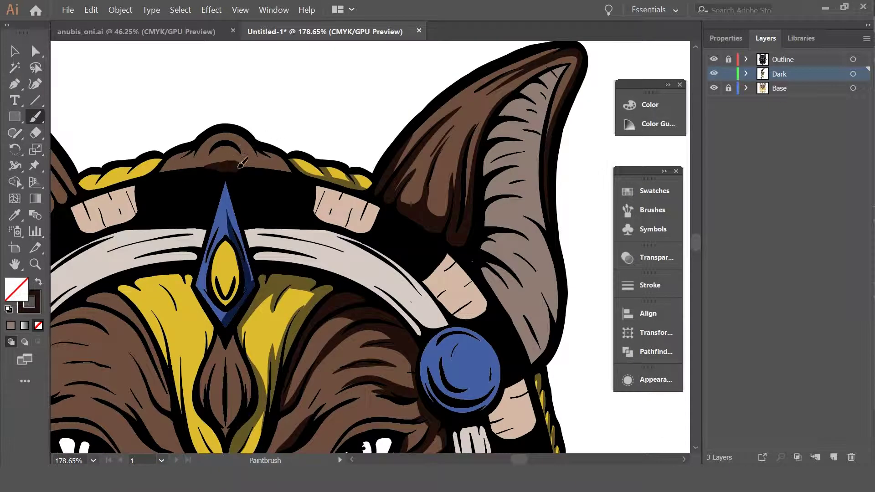
pyautogui.scroll(-5, 264, 165)
pyautogui.hscroll(2, 273, 228)
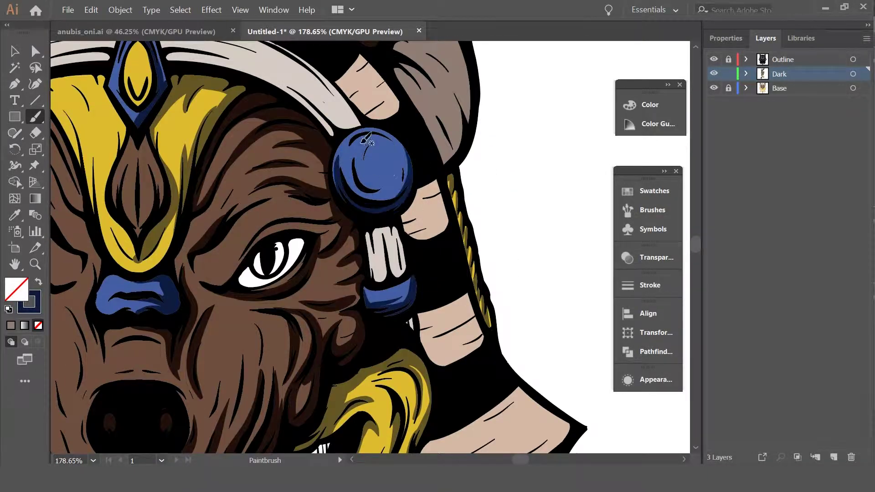
pyautogui.scroll(-3, 361, 142)
pyautogui.scroll(-5, 360, 141)
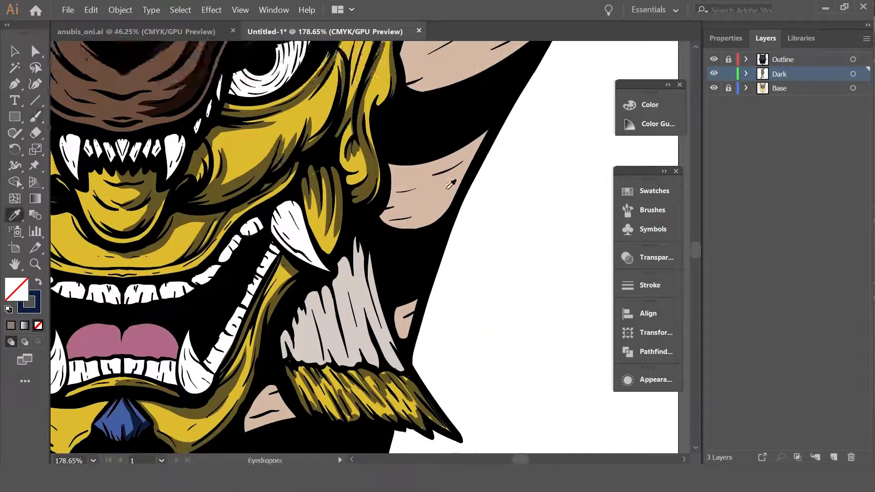
pyautogui.doubleClick(16, 289)
pyautogui.click(339, 55)
pyautogui.hotkey('shift', 'x')
# Set a dark grey fill colour in the Color Picker
pyautogui.scroll(5, 376, 210)
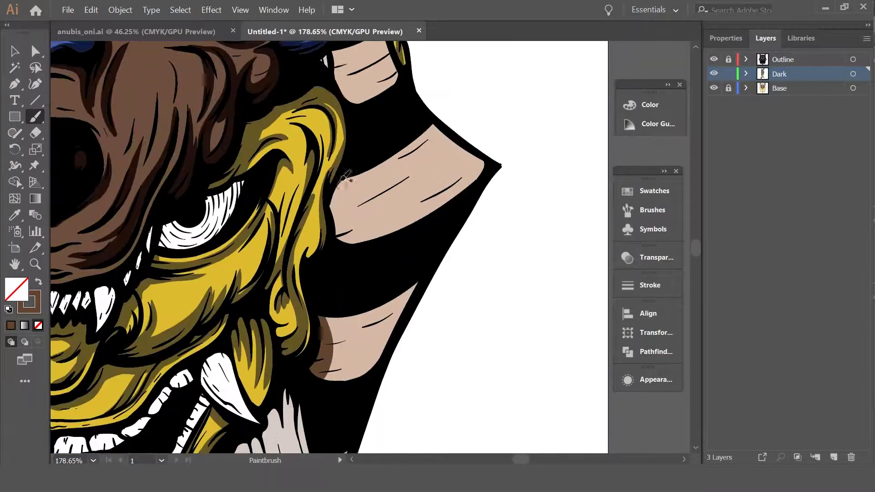
pyautogui.scroll(5, 376, 209)
pyautogui.scroll(-3, 383, 182)
pyautogui.scroll(-4, 388, 151)
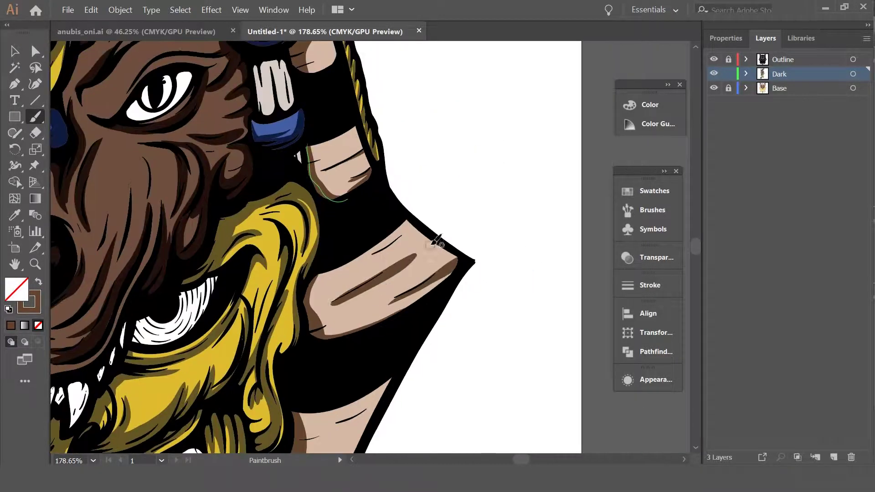
pyautogui.scroll(-3, 395, 124)
pyautogui.scroll(-4, 395, 124)
pyautogui.scroll(-4, 379, 205)
pyautogui.scroll(10, 358, 307)
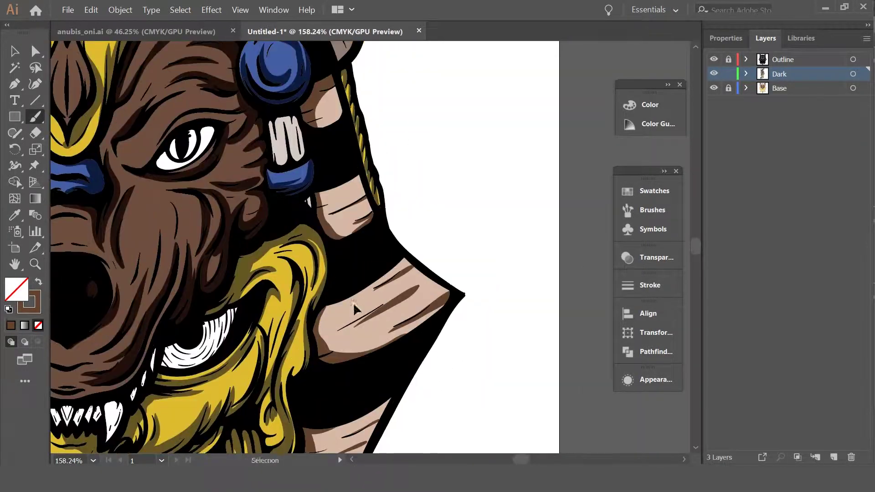
pyautogui.scroll(3, 362, 250)
pyautogui.scroll(5, 362, 250)
pyautogui.press('v')
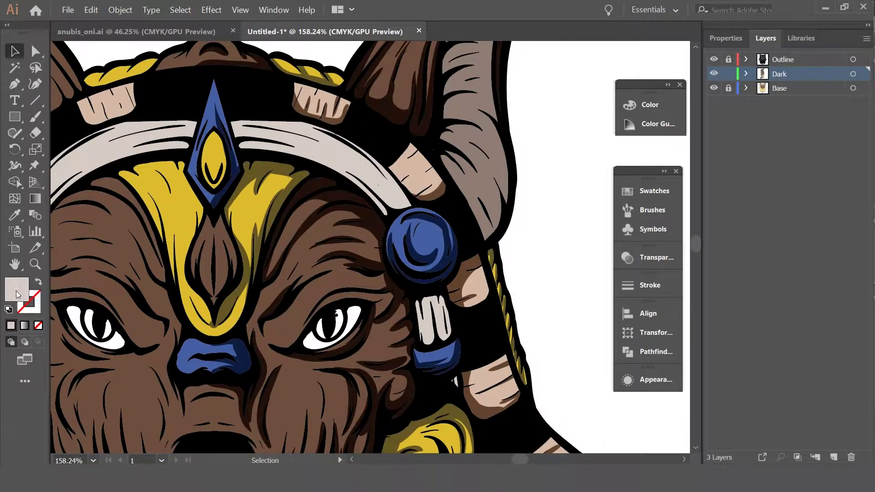
pyautogui.doubleClick(16, 289)
pyautogui.click(32, 151)
pyautogui.press('Return')
# Paint a dark grey-brown Paintbrush stroke along the ear's inner edge
pyautogui.press('b')
pyautogui.scroll(-1, 223, 106)
pyautogui.scroll(-3, 220, 101)
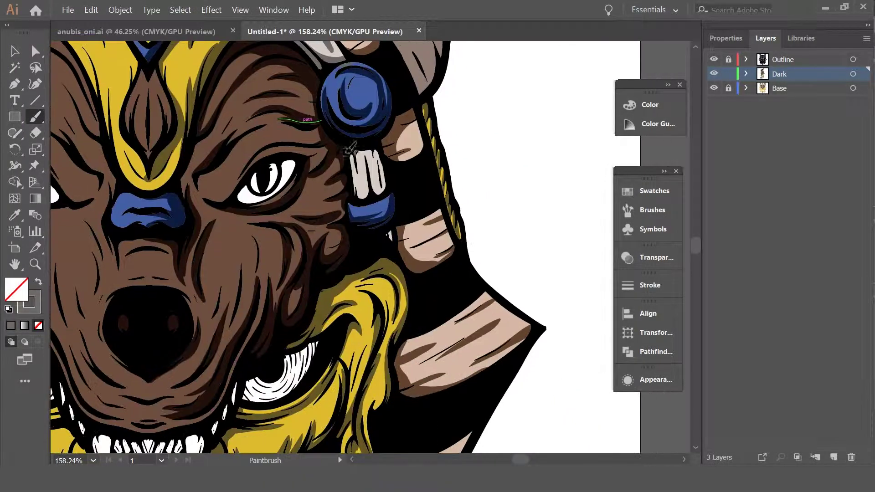
pyautogui.scroll(-5, 320, 205)
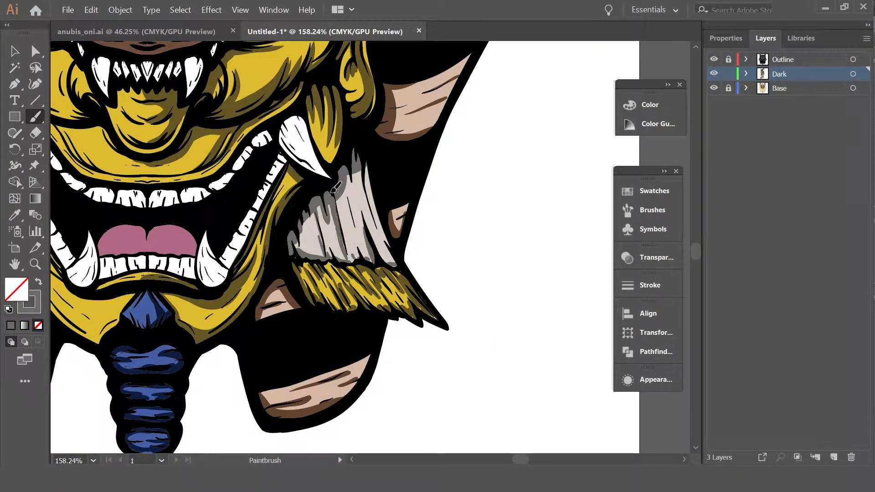
pyautogui.scroll(5, 419, 247)
pyautogui.scroll(5, 206, 218)
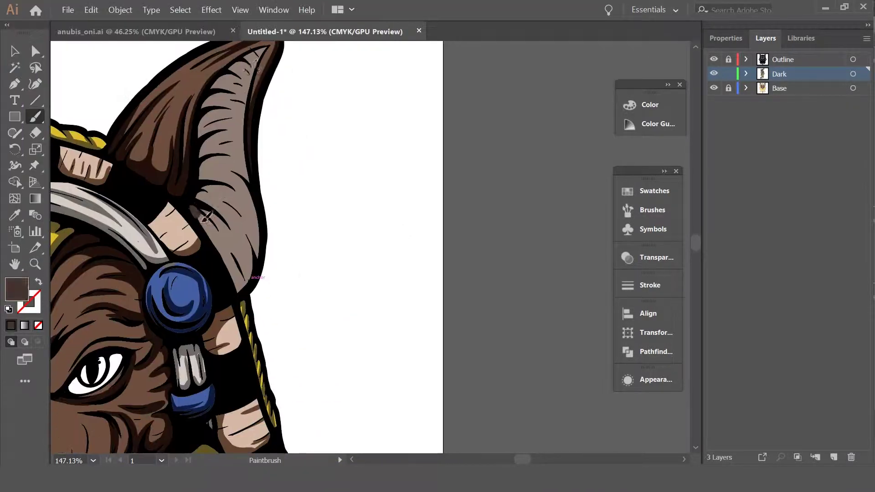
pyautogui.hscroll(-3, 214, 228)
pyautogui.scroll(2, 271, 233)
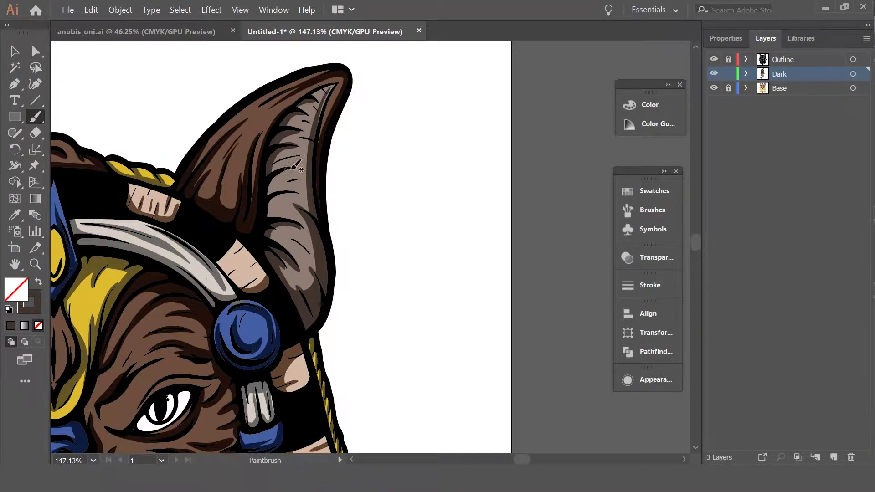
pyautogui.moveTo(287, 209); pyautogui.dragTo(297, 318)
pyautogui.scroll(-5, 401, 260)
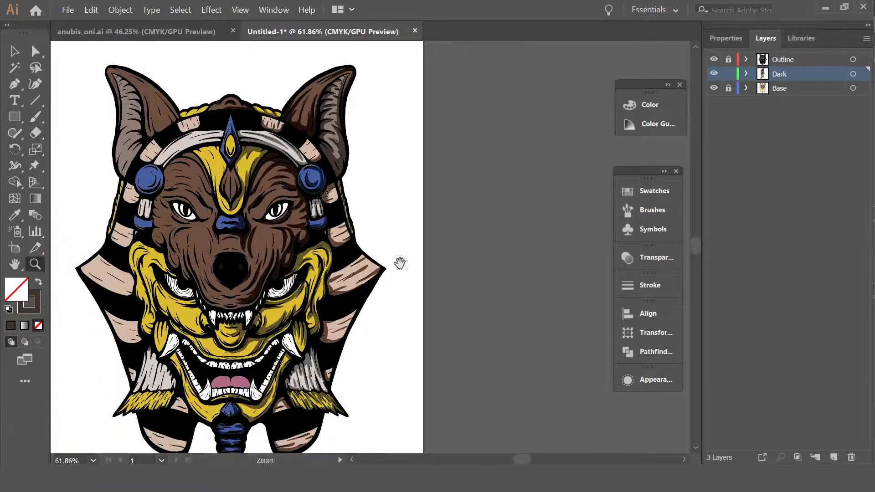
pyautogui.scroll(-3, 400, 260)
pyautogui.scroll(4, 401, 274)
pyautogui.scroll(1, 310, 220)
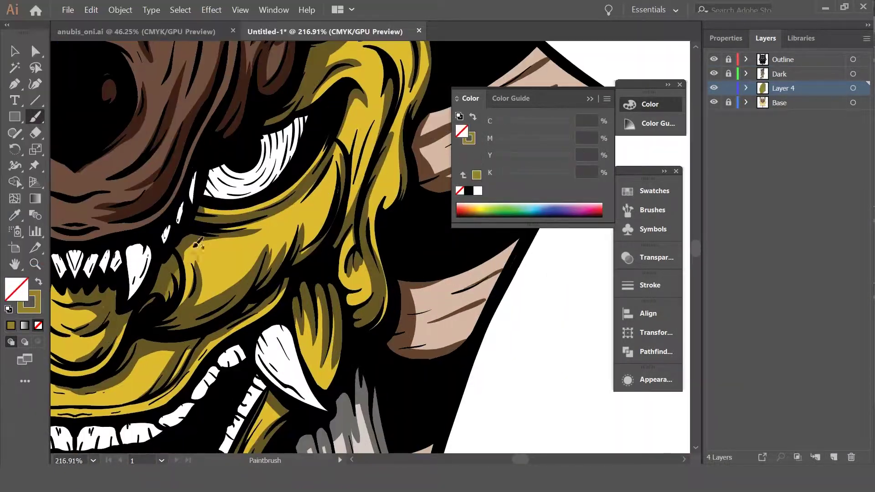
# Pan and scroll around the yellow cheek area of the mask
pyautogui.scroll(-3, 328, 240)
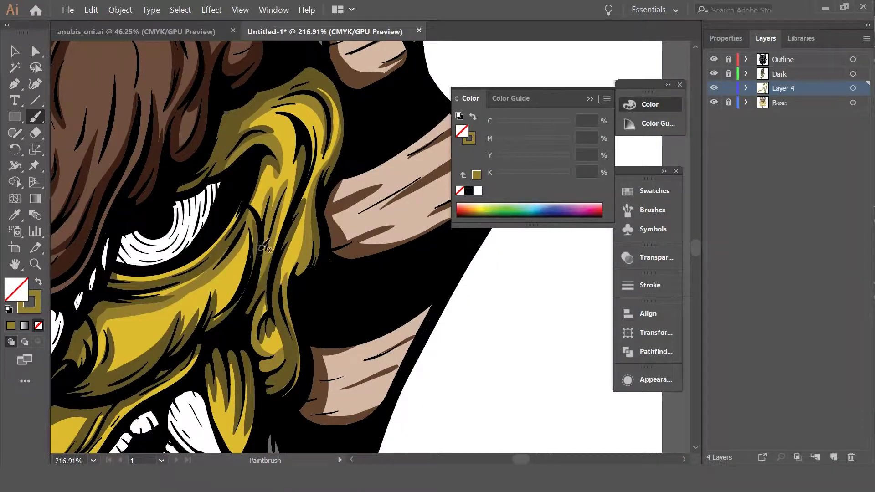
pyautogui.moveTo(263, 246); pyautogui.dragTo(336, 113)
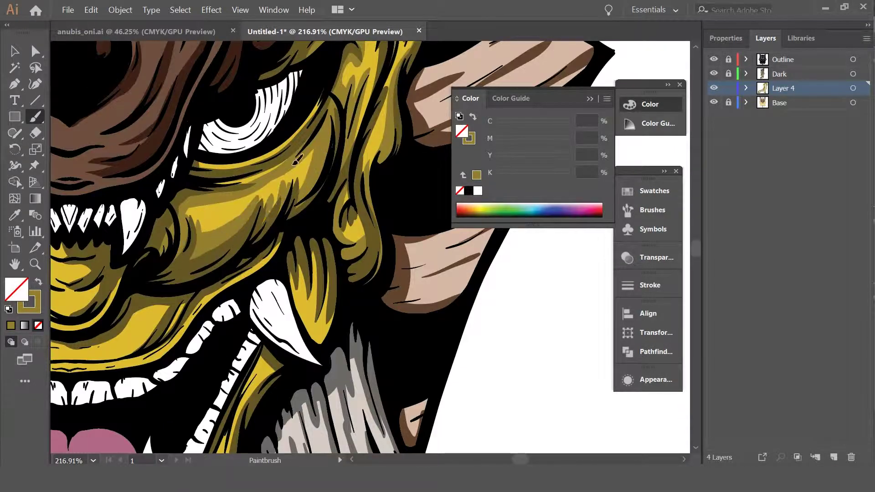
pyautogui.scroll(-3, 296, 159)
pyautogui.scroll(-4, 246, 228)
pyautogui.scroll(-2, 193, 292)
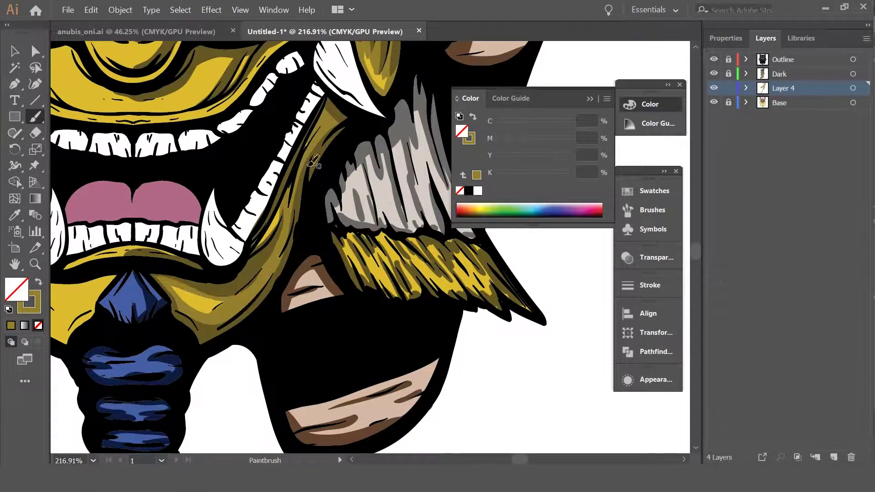
pyautogui.scroll(-3, 314, 162)
pyautogui.hscroll(4, 346, 210)
pyautogui.scroll(8, 319, 173)
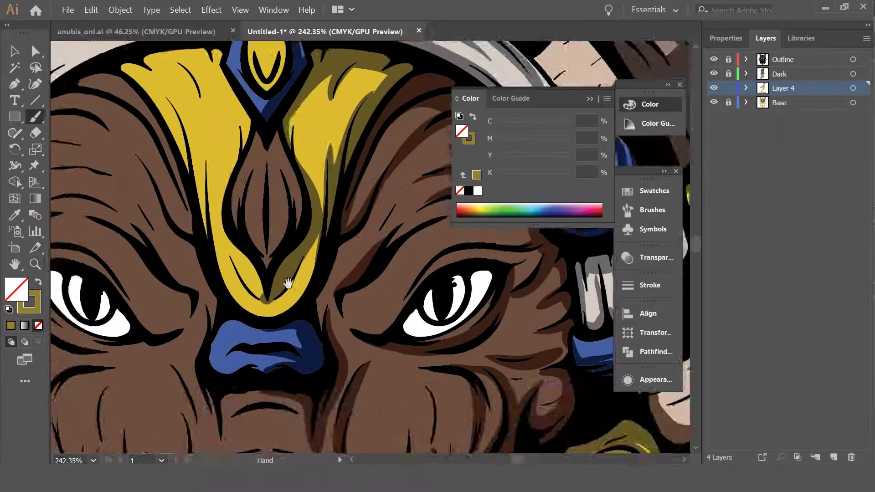
pyautogui.scroll(2, 282, 178)
pyautogui.scroll(1, 257, 179)
pyautogui.scroll(3, 258, 182)
pyautogui.hscroll(2, 257, 182)
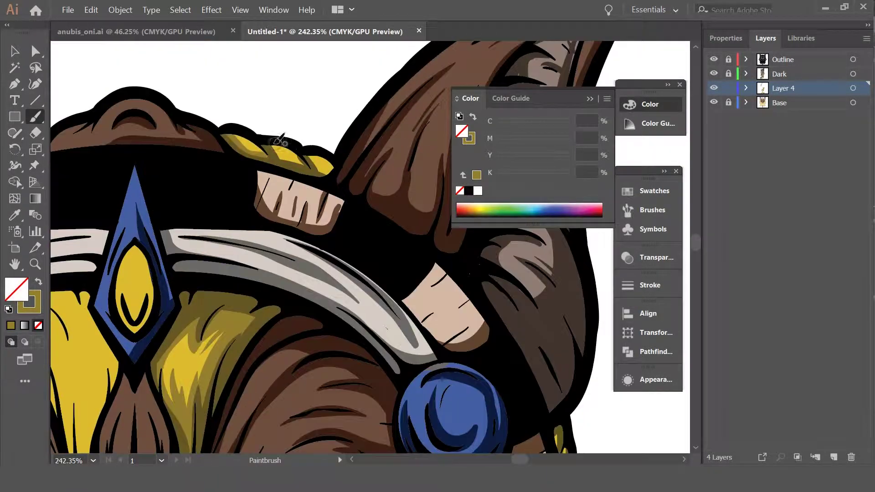
pyautogui.scroll(-5, 263, 214)
pyautogui.hscroll(3, 262, 215)
pyautogui.scroll(-3, 266, 246)
pyautogui.hscroll(-4, 266, 246)
pyautogui.scroll(-2, 221, 211)
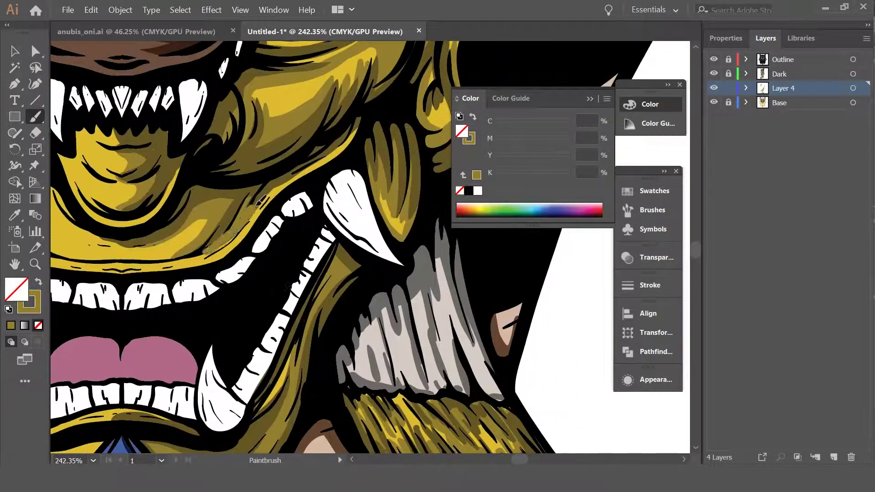
pyautogui.scroll(-5, 221, 210)
pyautogui.scroll(4, 220, 210)
# Choose a brown fill colour for fur-texture strokes around the eye, nose and forehead
pyautogui.click(180, 10)
pyautogui.click(374, 134)
pyautogui.doubleClick(16, 289)
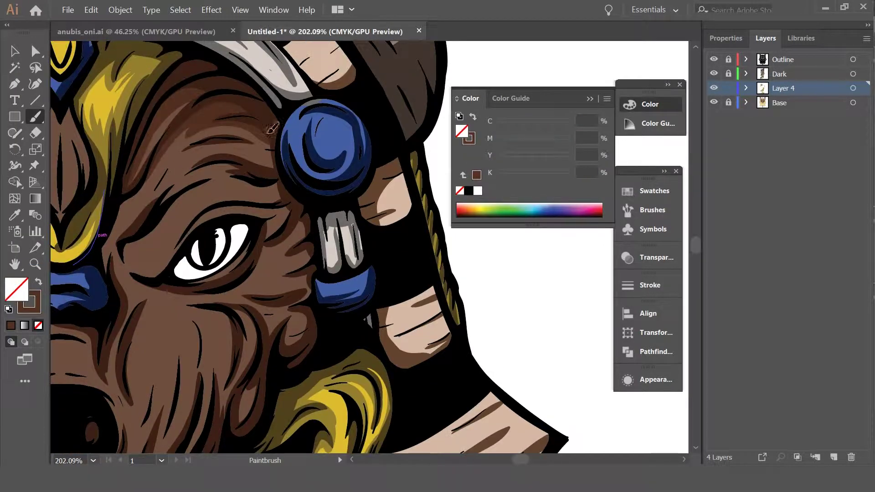
pyautogui.scroll(-2, 228, 169)
pyautogui.scroll(-2, 223, 155)
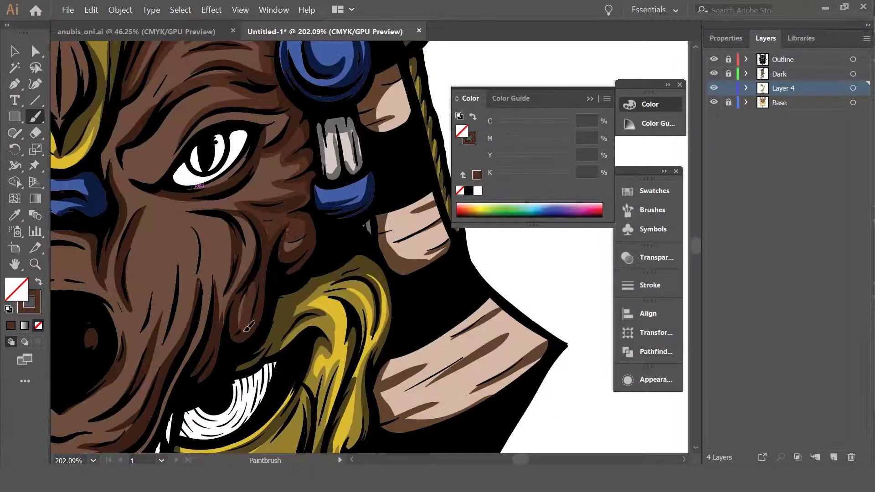
pyautogui.scroll(-3, 214, 140)
pyautogui.moveTo(214, 140); pyautogui.dragTo(342, 183)
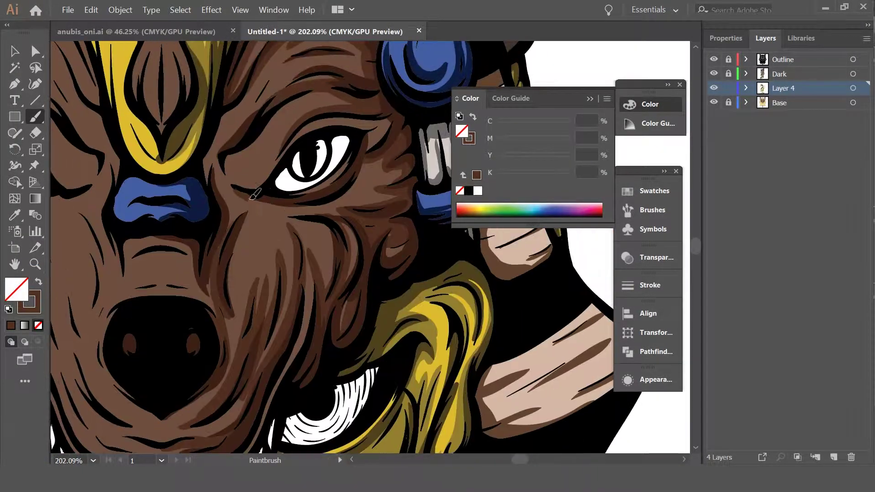
pyautogui.moveTo(227, 144); pyautogui.dragTo(243, 204)
pyautogui.scroll(-3, 228, 182)
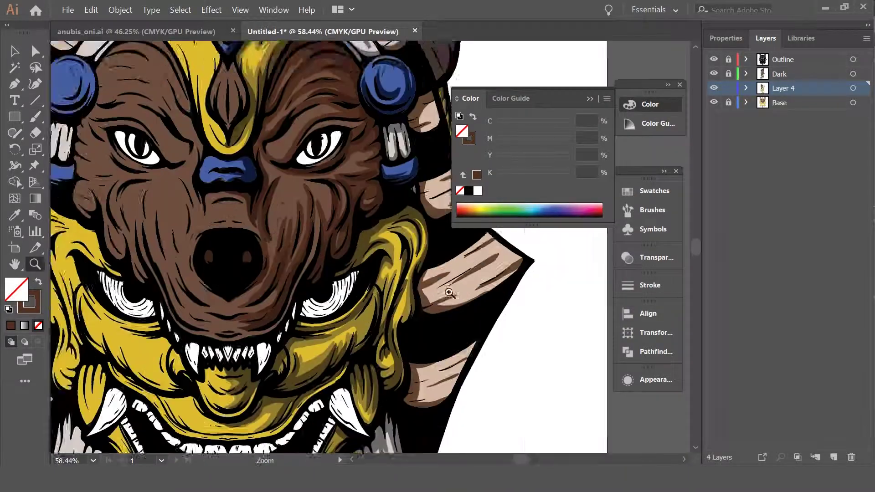
pyautogui.scroll(2, 228, 183)
# Select the brown face base shape and set fill colours on the Dark layer
pyautogui.press('v')
pyautogui.click(219, 320)
pyautogui.doubleClick(16, 289)
pyautogui.press('Return')
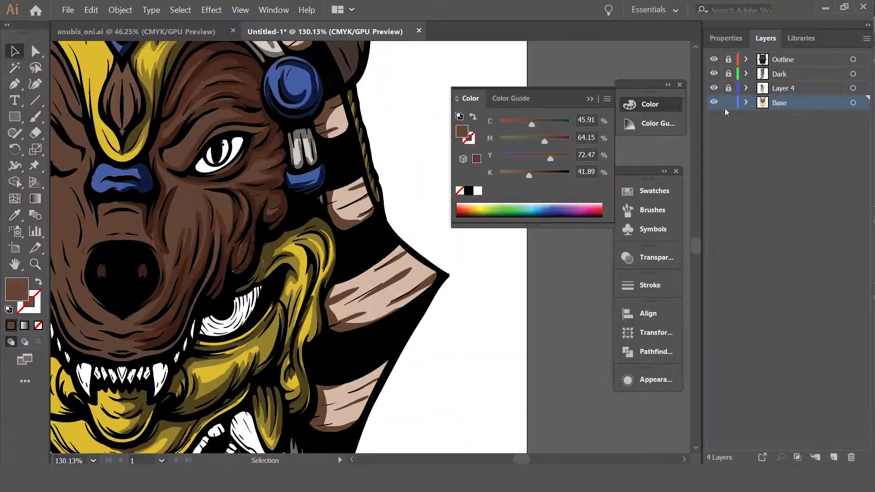
pyautogui.click(180, 10)
pyautogui.doubleClick(28, 302)
pyautogui.press('Return')
# Select all shading with the same fill colour and recolour it a deeper brown
pyautogui.click(259, 114)
pyautogui.click(180, 9)
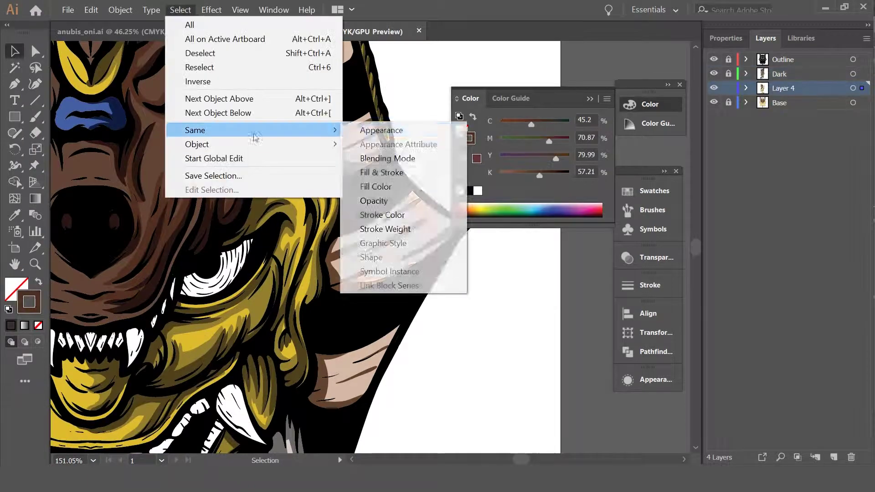
pyautogui.doubleClick(28, 302)
pyautogui.press('Return')
# Target the Dark layer and choose a new fill colour for brush painting
pyautogui.hotkey('ctrl', '0')
pyautogui.scroll(3, 357, 289)
pyautogui.scroll(2, 237, 273)
pyautogui.press('b')
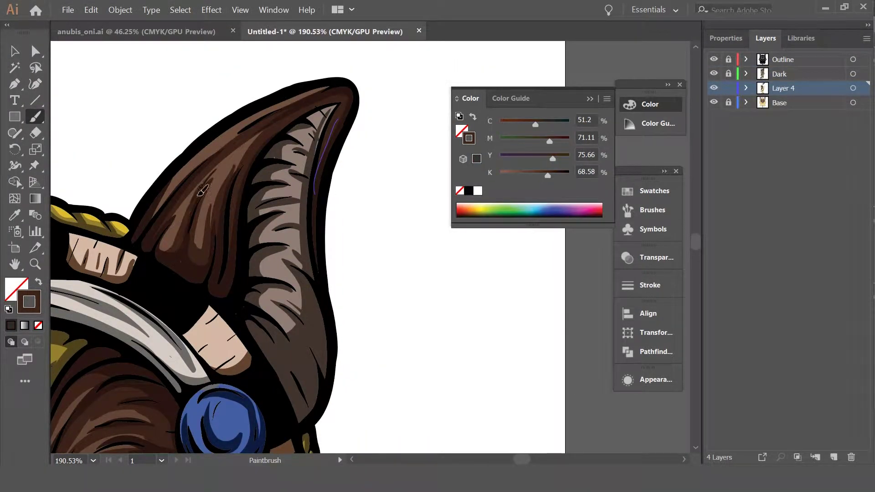
pyautogui.scroll(-3, 201, 192)
pyautogui.click(780, 74)
pyautogui.doubleClick(29, 301)
pyautogui.press('Return')
# Select the small curved stroke near the eyebrow and set a blue fill colour
pyautogui.press('z')
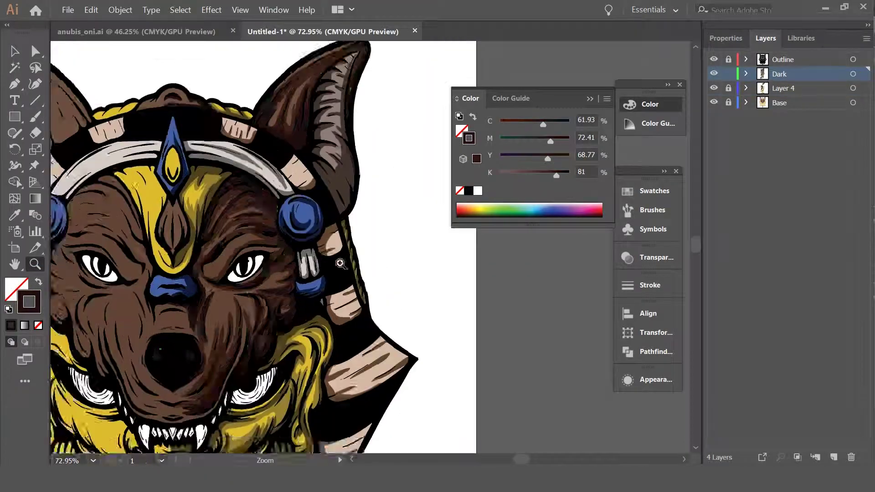
pyautogui.scroll(-2, 340, 263)
pyautogui.scroll(4, 307, 223)
pyautogui.press('v')
pyautogui.click(282, 224)
pyautogui.press('Escape')
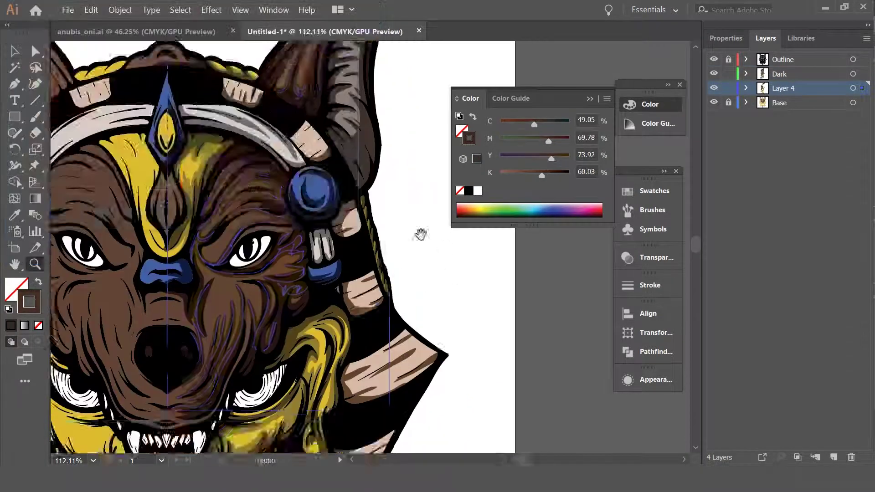
pyautogui.scroll(-5, 420, 234)
pyautogui.scroll(3, 283, 225)
# Paint lighter blue Paintbrush strokes on the blue headdress disc
pyautogui.press('b')
pyautogui.scroll(2, 235, 196)
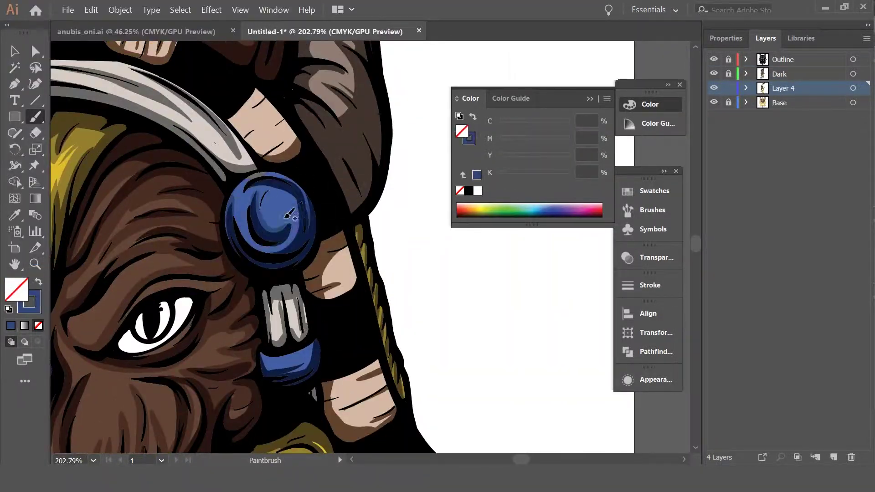
pyautogui.keyDown('alt'); pyautogui.scroll(-2, 286, 191); pyautogui.keyUp('alt')
pyautogui.keyDown('space'); pyautogui.moveTo(287, 191); pyautogui.dragTo(292, 342); pyautogui.keyUp('space')
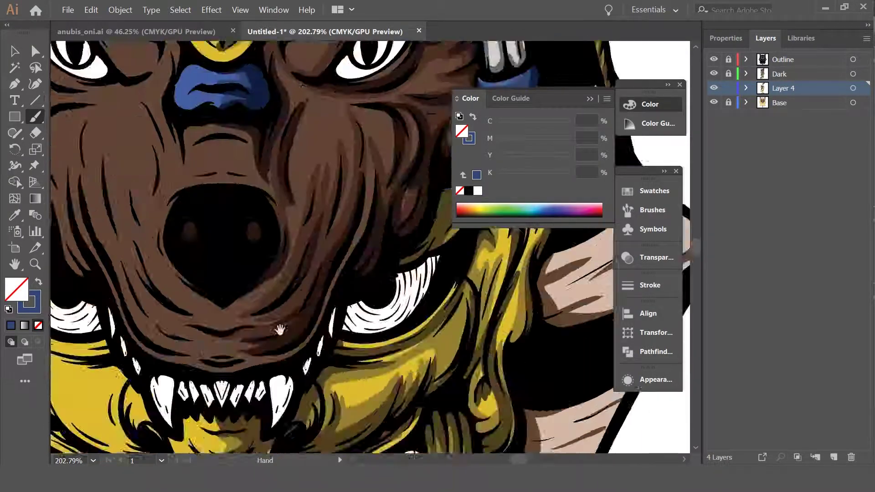
pyautogui.keyDown('alt'); pyautogui.scroll(3, 272, 267); pyautogui.keyUp('alt')
pyautogui.scroll(-3, 272, 266)
pyautogui.scroll(-2, 280, 254)
# Save the artwork as anubis_oni_colour.ai, then zoom in on the right ear
pyautogui.hotkey('ctrl', 'shift', 's')
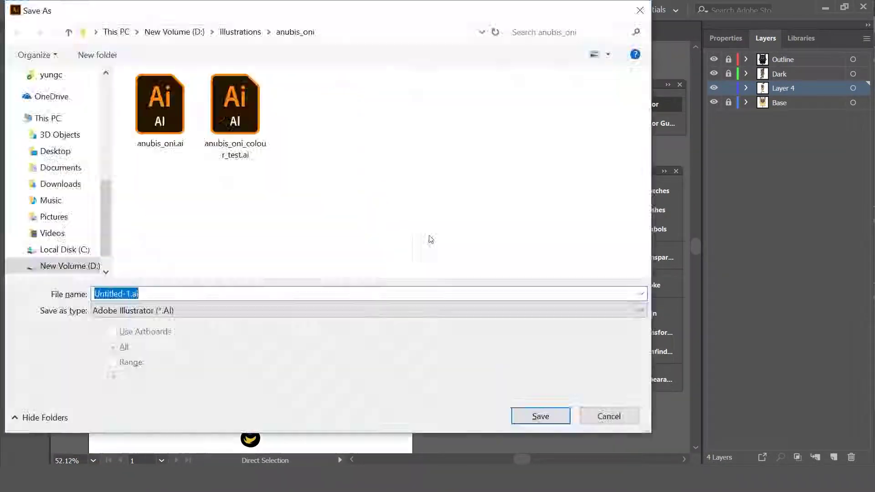
pyautogui.press('Escape')
pyautogui.hotkey('ctrl', '0')
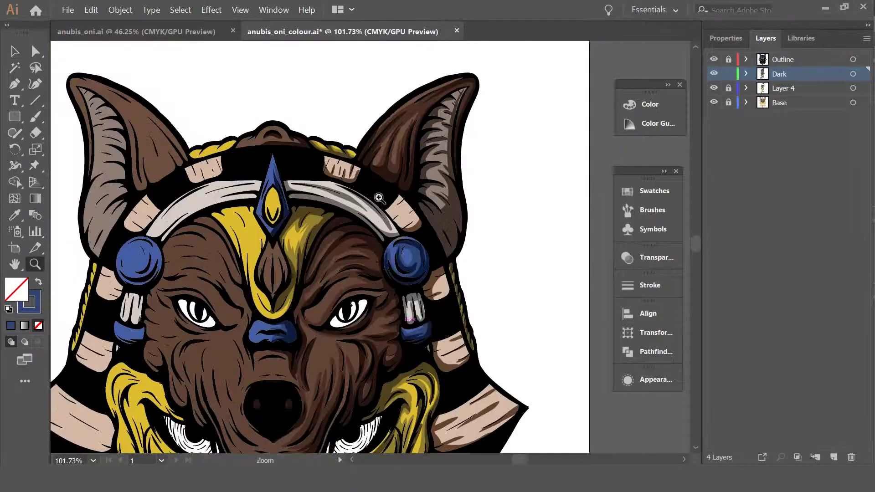
pyautogui.click(474, 218)
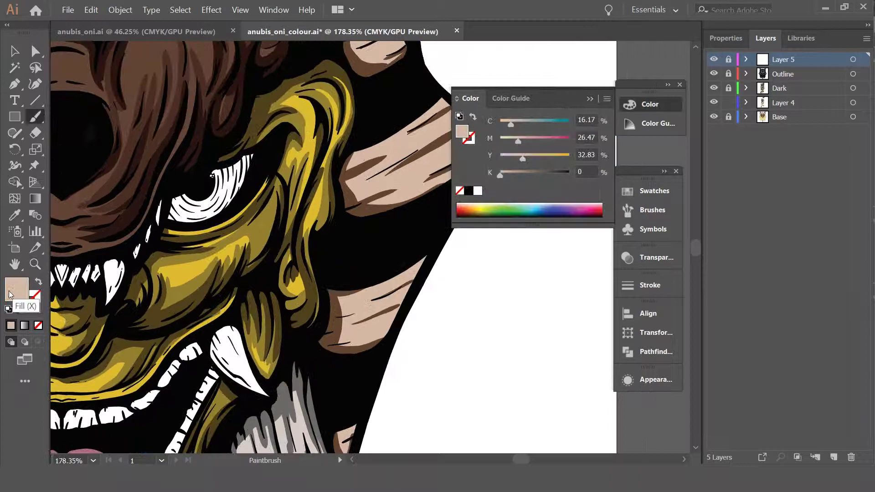
# Pick a muted brown paint colour and bring the ear into view
pyautogui.doubleClick(10, 294)
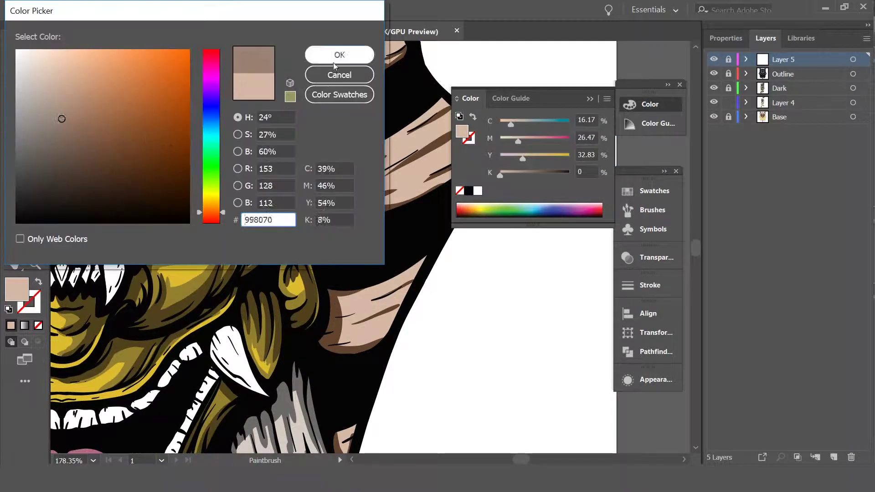
pyautogui.scroll(3, 378, 187)
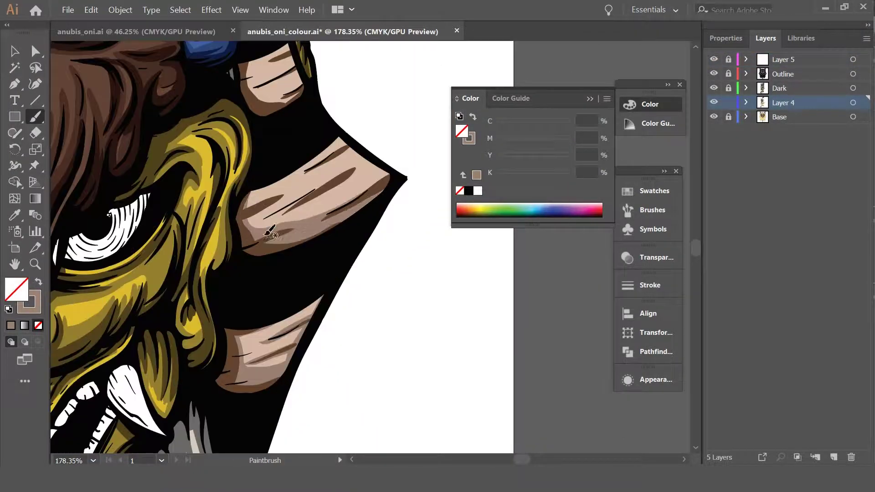
pyautogui.scroll(3, 347, 191)
pyautogui.scroll(3, 319, 187)
pyautogui.scroll(3, 301, 180)
pyautogui.scroll(4, 273, 165)
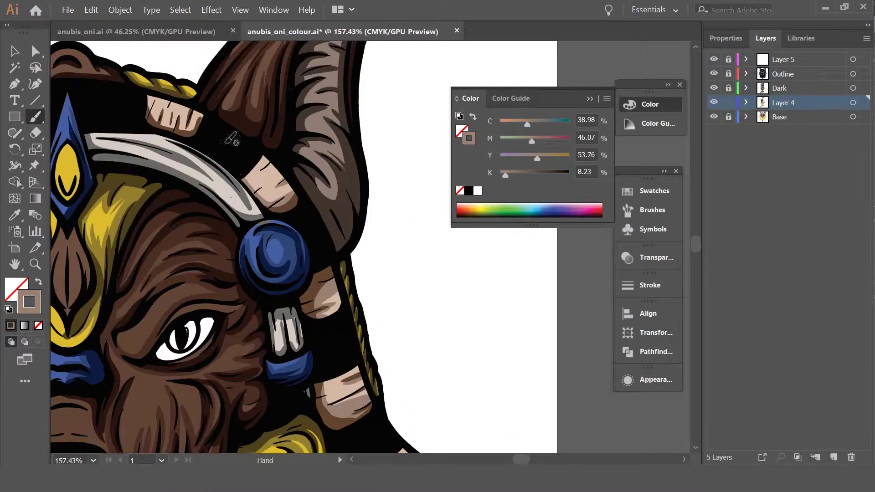
pyautogui.scroll(-10, 306, 305)
pyautogui.scroll(4, 299, 289)
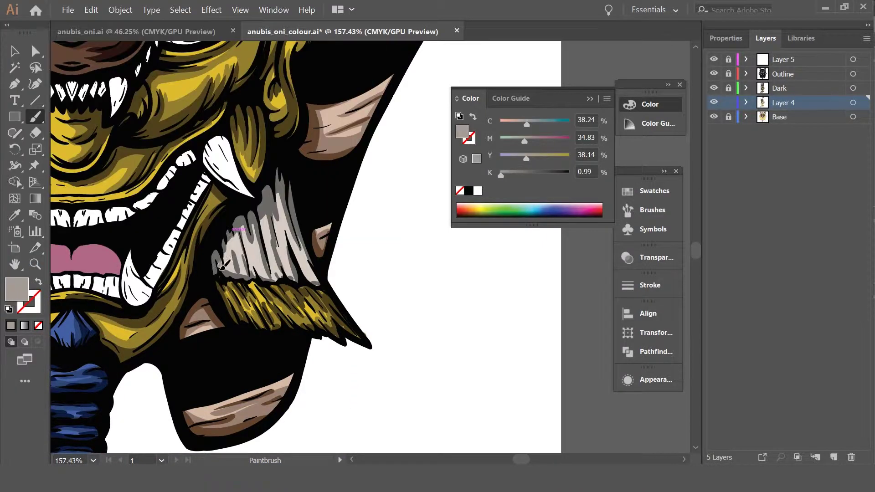
pyautogui.moveTo(285, 169); pyautogui.dragTo(294, 288)
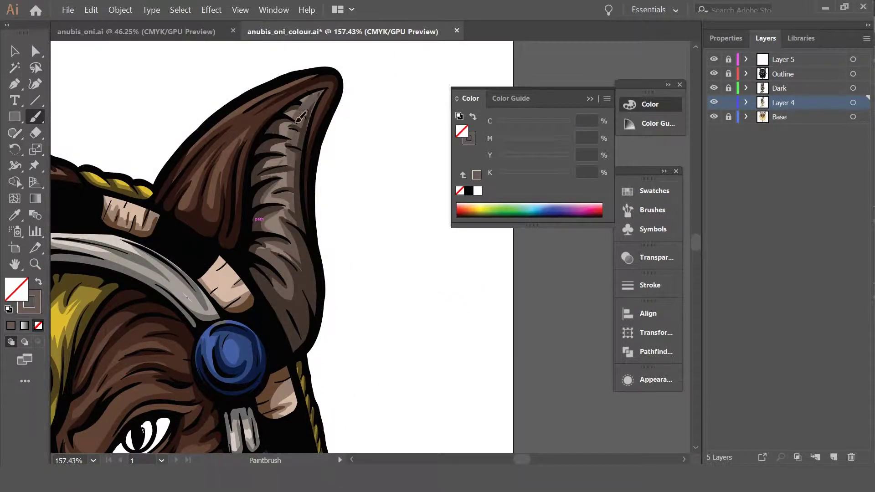
# Zoom in on the mouth and paint a shading stroke near the lower jaw
pyautogui.press('z')
pyautogui.hotkey('ctrl', '0')
pyautogui.moveTo(291, 324); pyautogui.dragTo(303, 332)
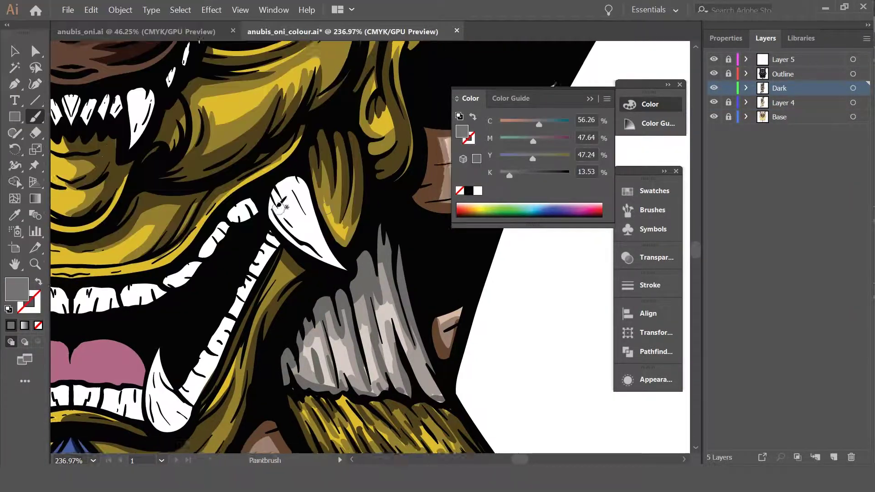
pyautogui.scroll(-3, 336, 227)
pyautogui.moveTo(330, 222); pyautogui.dragTo(284, 285)
# Paint further brush strokes while zooming around the cheek, teeth, ear, eye and mouth
pyautogui.press('z')
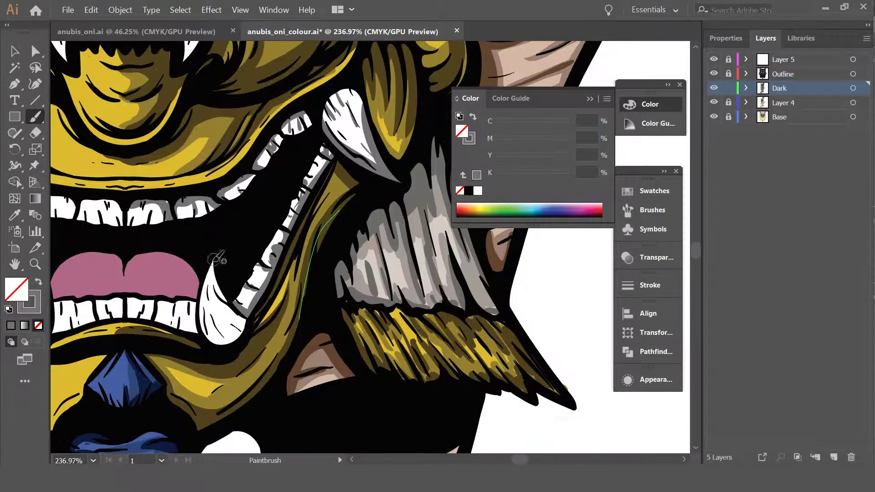
pyautogui.hotkey('ctrl', '0')
pyautogui.moveTo(336, 229); pyautogui.dragTo(365, 228)
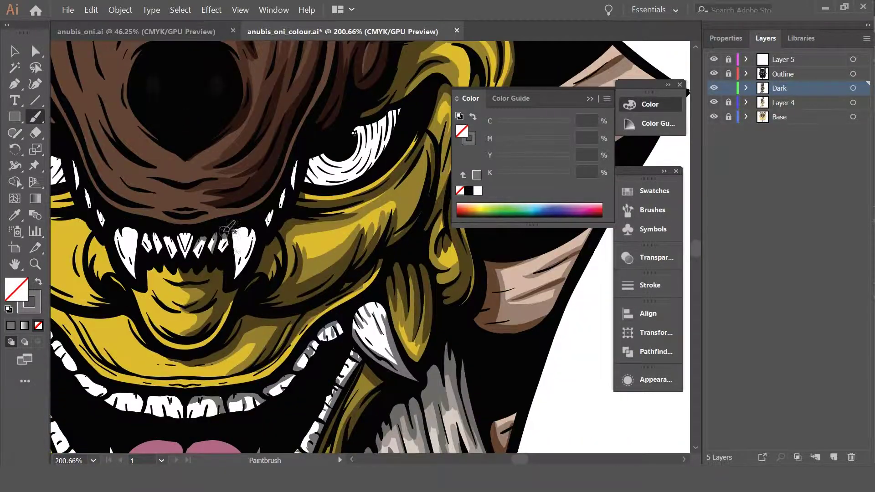
pyautogui.scroll(2, 282, 226)
pyautogui.press('b')
pyautogui.press('z')
pyautogui.moveTo(378, 303)
pyautogui.mouseDown()
pyautogui.moveTo(360, 303)
pyautogui.moveTo(392, 301)
pyautogui.mouseUp()
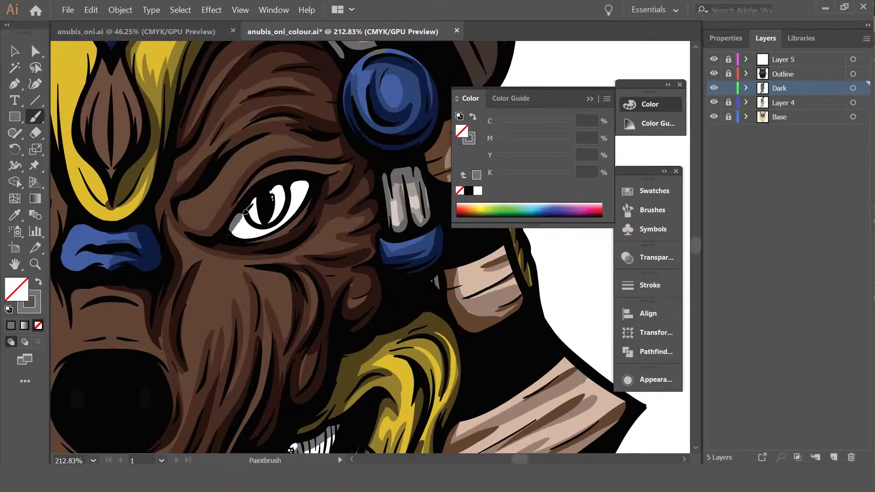
pyautogui.hotkey('ctrl', '0')
pyautogui.moveTo(346, 379)
pyautogui.mouseDown()
pyautogui.moveTo(392, 388)
pyautogui.moveTo(334, 395)
pyautogui.mouseUp()
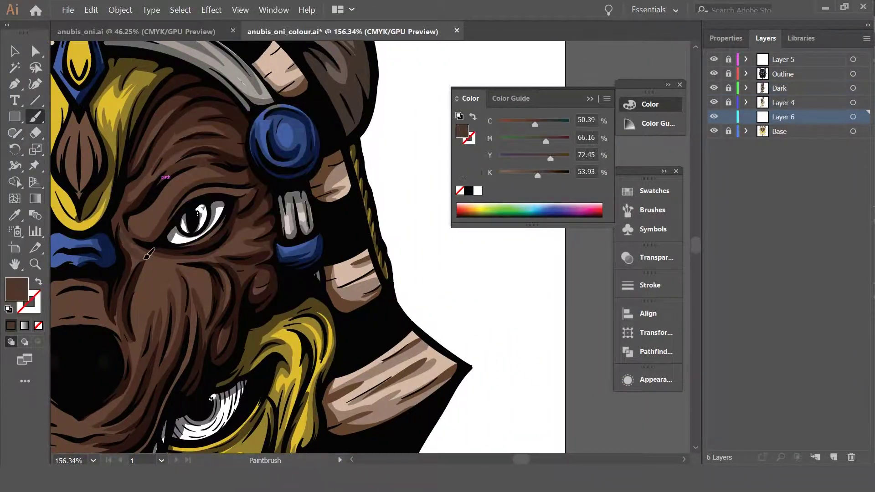
# Paint fur-like brush strokes down the brown snout, then zoom out to the full artboard
pyautogui.moveTo(148, 250); pyautogui.dragTo(134, 353)
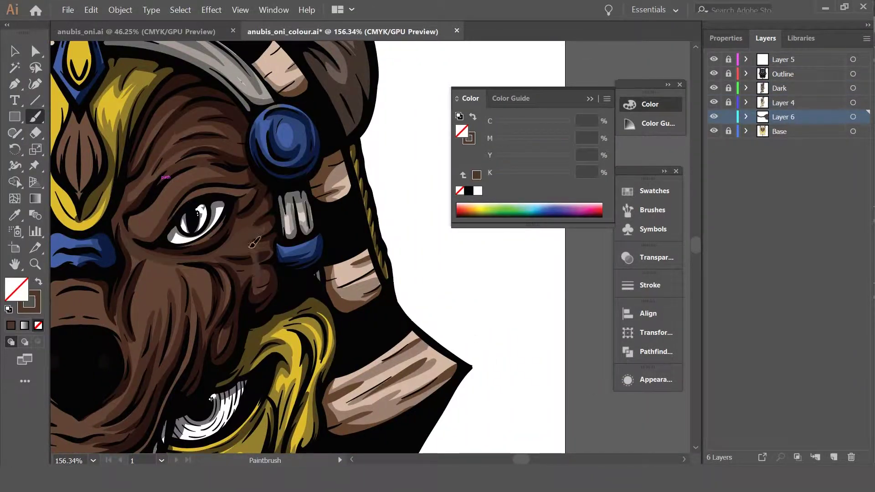
pyautogui.scroll(-3, 146, 201)
pyautogui.scroll(3, 189, 207)
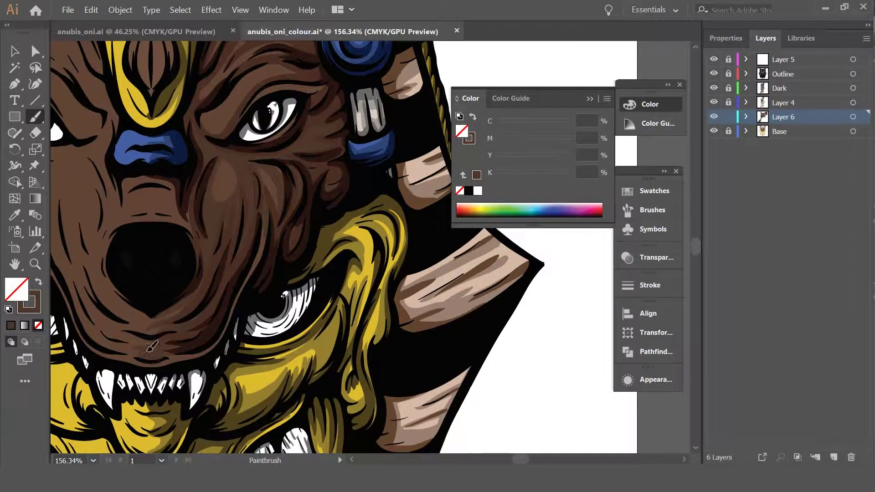
pyautogui.scroll(3, 205, 209)
pyautogui.scroll(-1, 257, 215)
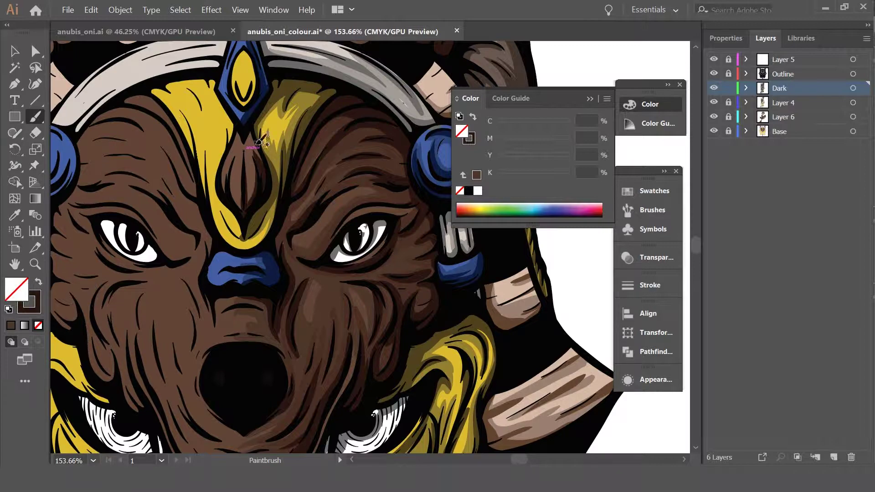
pyautogui.scroll(3, 237, 114)
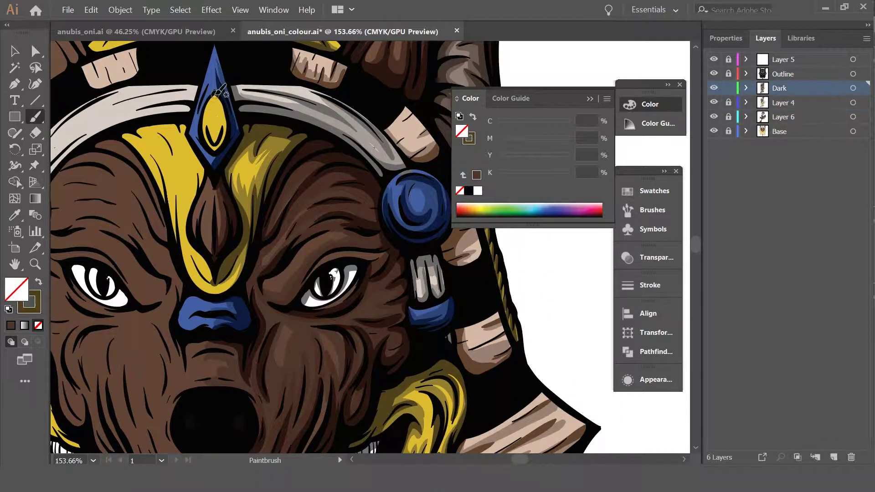
pyautogui.press('v')
pyautogui.hotkey('ctrl', '0')
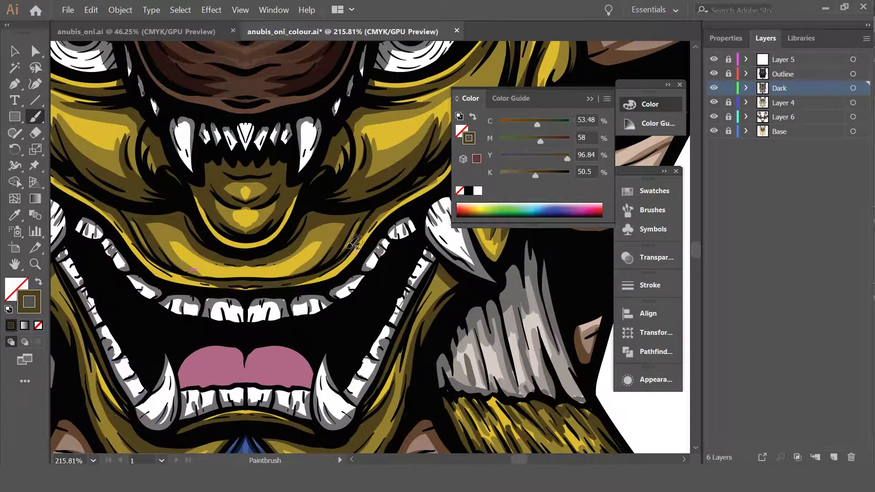
# Pan across the upper head and muzzle, then zoom out to fit the artboard
pyautogui.moveTo(354, 244); pyautogui.dragTo(288, 297)
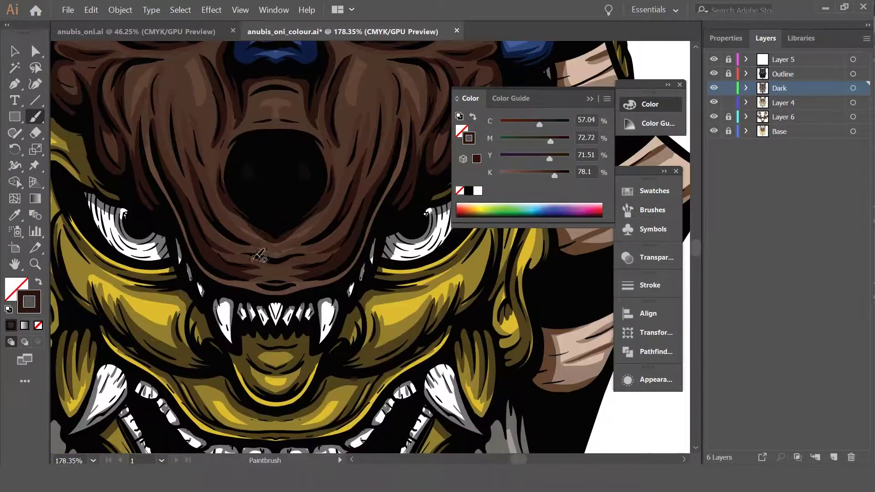
pyautogui.moveTo(254, 275); pyautogui.dragTo(338, 215)
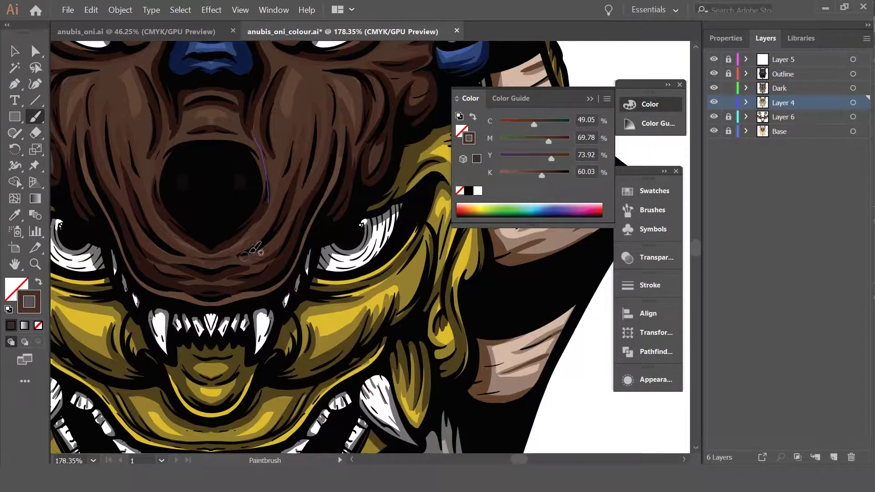
pyautogui.hotkey('ctrl', '0')
pyautogui.scroll(6, 360, 237)
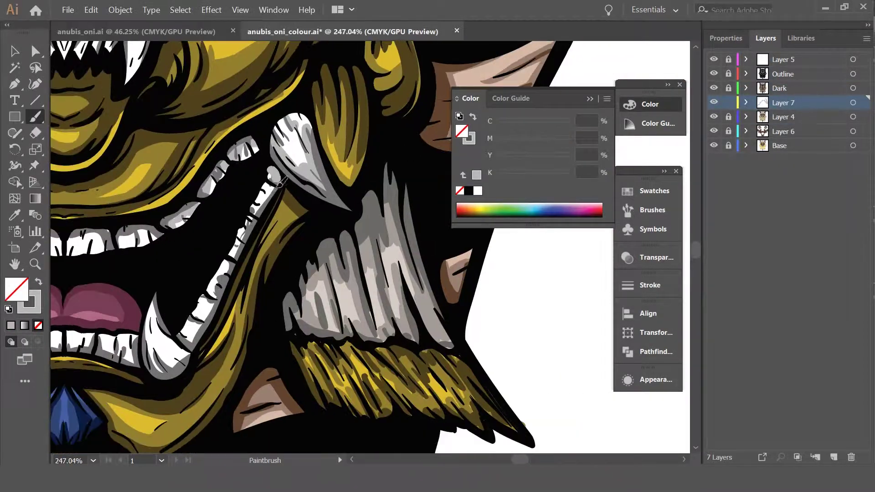
# Scroll the view across the teeth, eyes and blue orb for white highlights
pyautogui.scroll(10, 360, 169)
pyautogui.hscroll(-5, 347, 151)
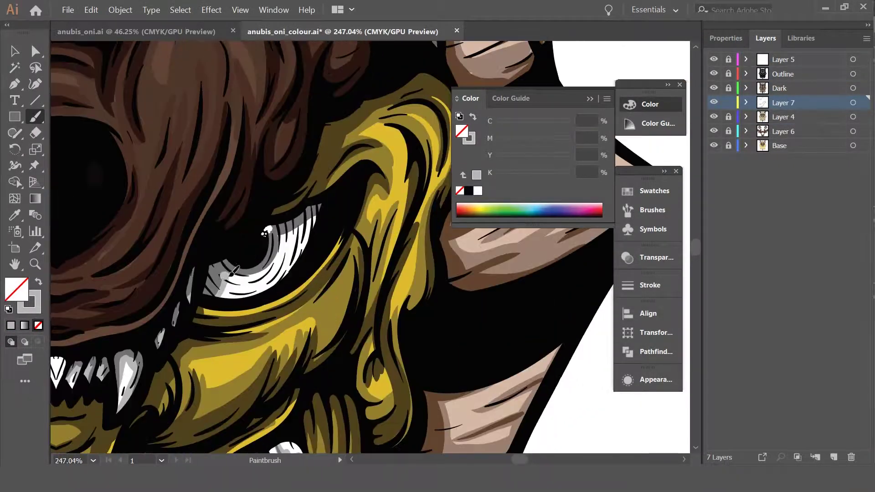
pyautogui.scroll(5, 341, 145)
pyautogui.scroll(-8, 407, 369)
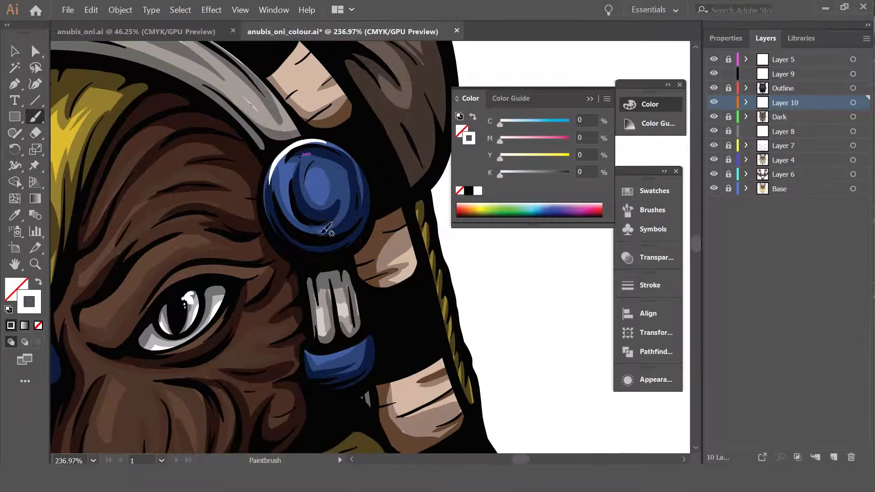
# Scroll and pan to bring the mouth and blue chin beads into view
pyautogui.scroll(-1, 195, 129)
pyautogui.scroll(-4, 195, 129)
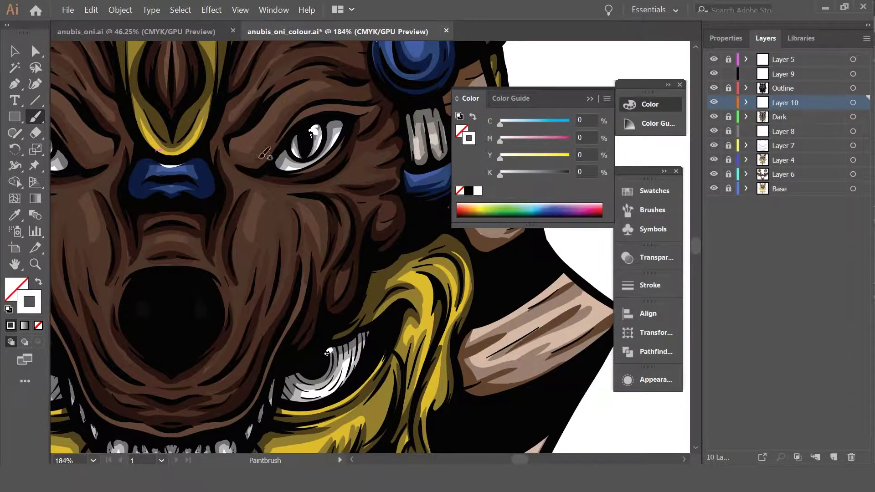
pyautogui.hscroll(3, 246, 229)
pyautogui.moveTo(245, 228); pyautogui.dragTo(313, 260)
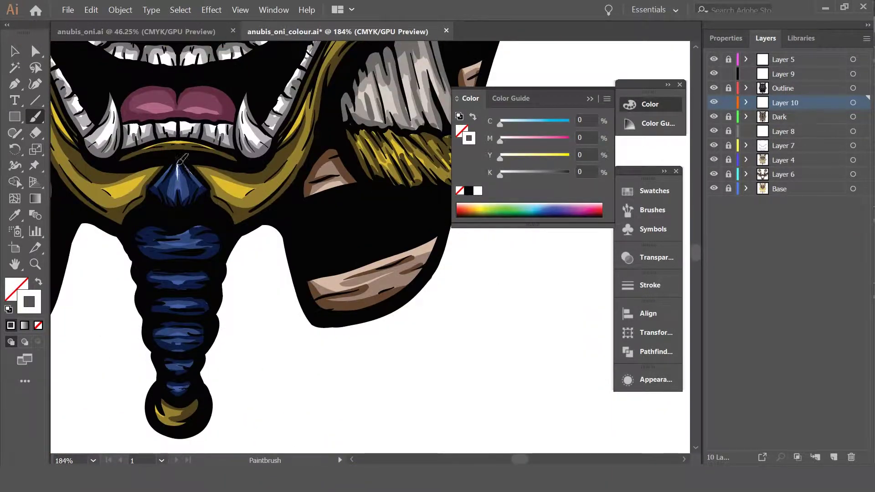
pyautogui.scroll(-3, 206, 225)
pyautogui.hscroll(3, 205, 225)
# Fit the artboard and scroll around the forehead jewel and nose highlights
pyautogui.hotkey('ctrl', '0')
pyautogui.scroll(5, 123, 167)
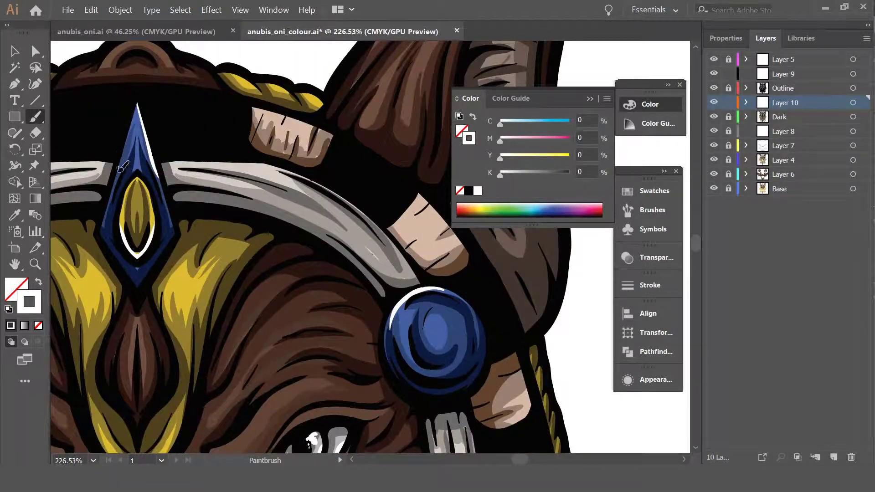
pyautogui.scroll(-3, 123, 168)
pyautogui.hscroll(-5, 122, 168)
pyautogui.scroll(-4, 299, 307)
pyautogui.scroll(10, 91, 113)
pyautogui.hscroll(-2, 91, 113)
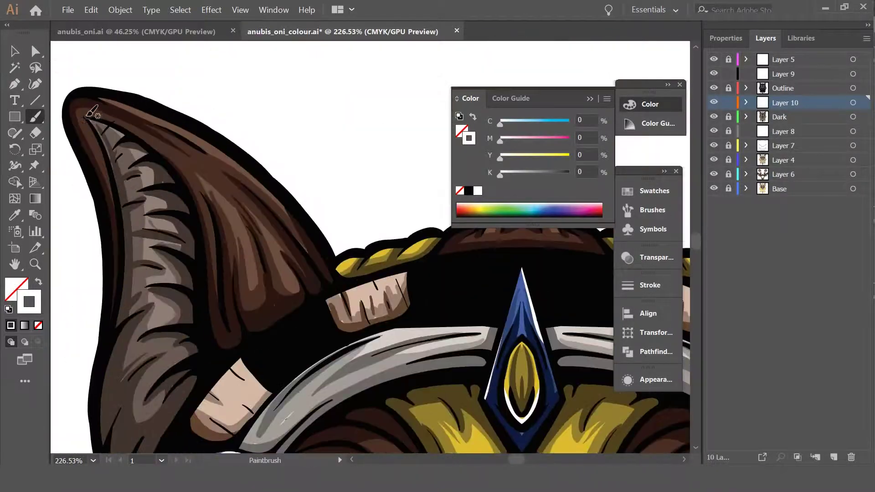
pyautogui.scroll(-3, 399, 309)
pyautogui.scroll(-2, 461, 375)
pyautogui.scroll(5, 323, 336)
# Pan to the mouth and scroll to check the chin and ear highlights
pyautogui.moveTo(322, 336); pyautogui.dragTo(352, 248)
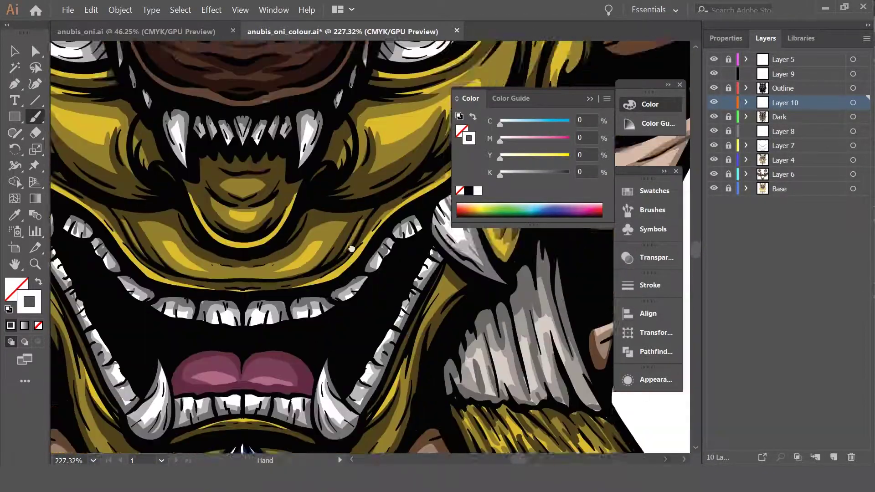
pyautogui.scroll(-5, 352, 248)
pyautogui.scroll(-5, 403, 318)
pyautogui.scroll(5, 292, 242)
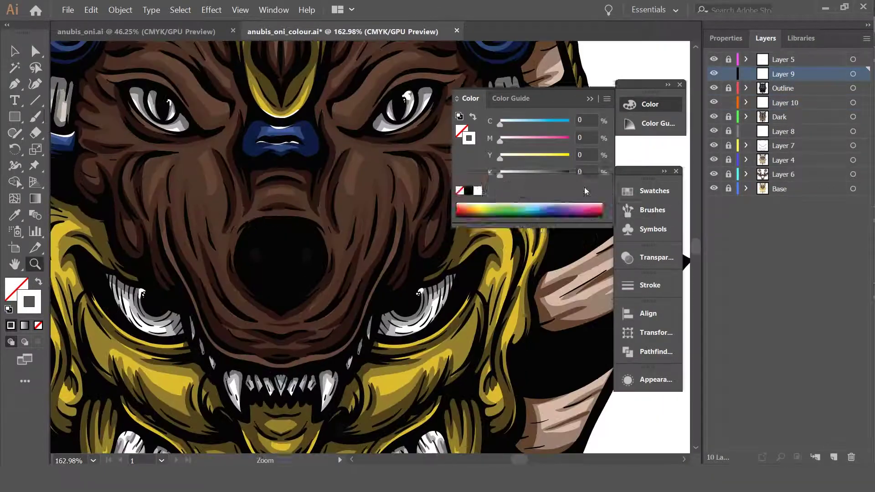
pyautogui.scroll(-5, 288, 306)
pyautogui.scroll(5, 288, 306)
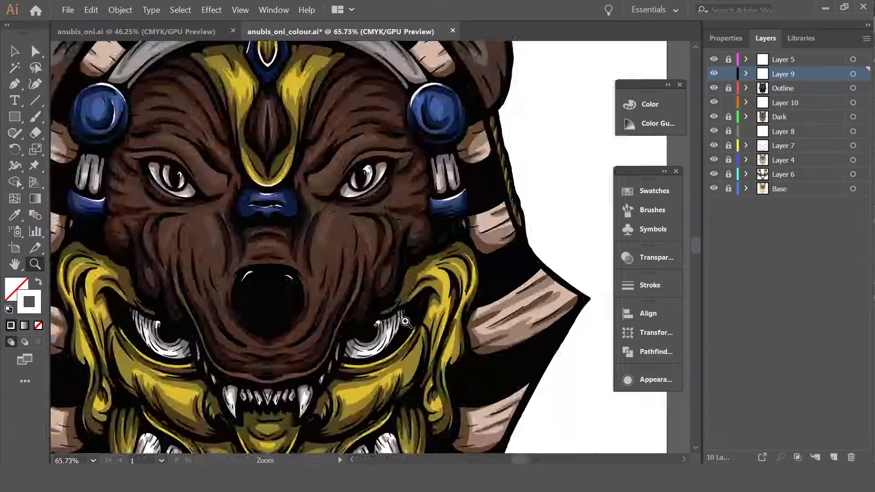
pyautogui.scroll(5, 288, 306)
pyautogui.click(205, 273)
pyautogui.click(463, 195)
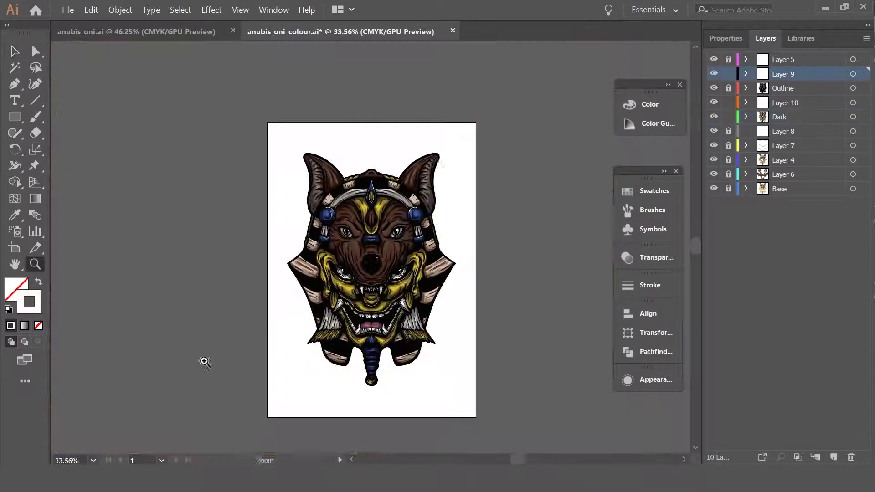